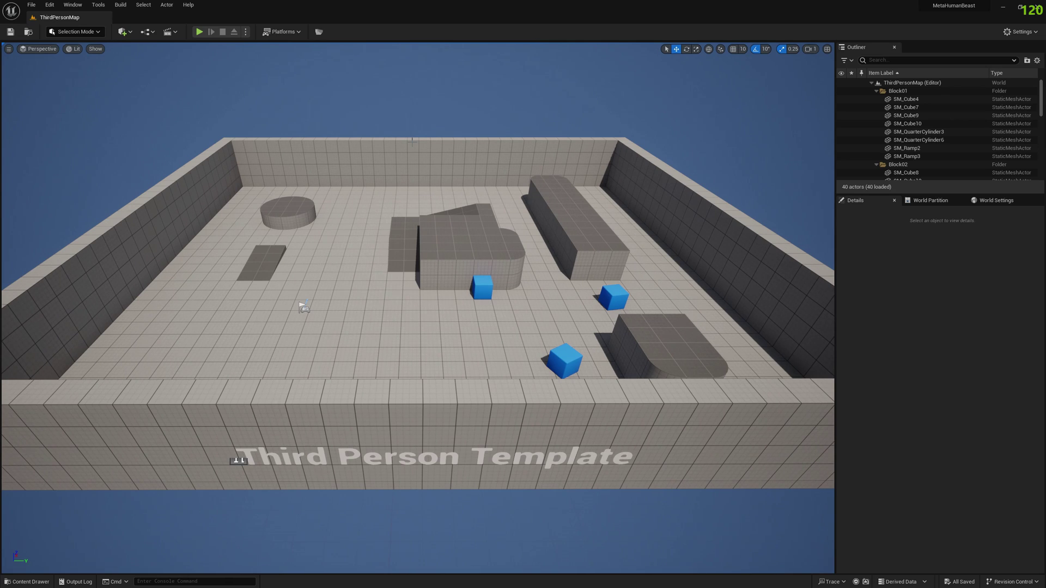
Step: Open the Mesh Morpher tool and load the skeletal mesh Ettore_Tal_NW_FaceMesh
{"action": "left_click", "coordinate": [319, 32]}
{"action": "left_click", "coordinate": [96, 31]}
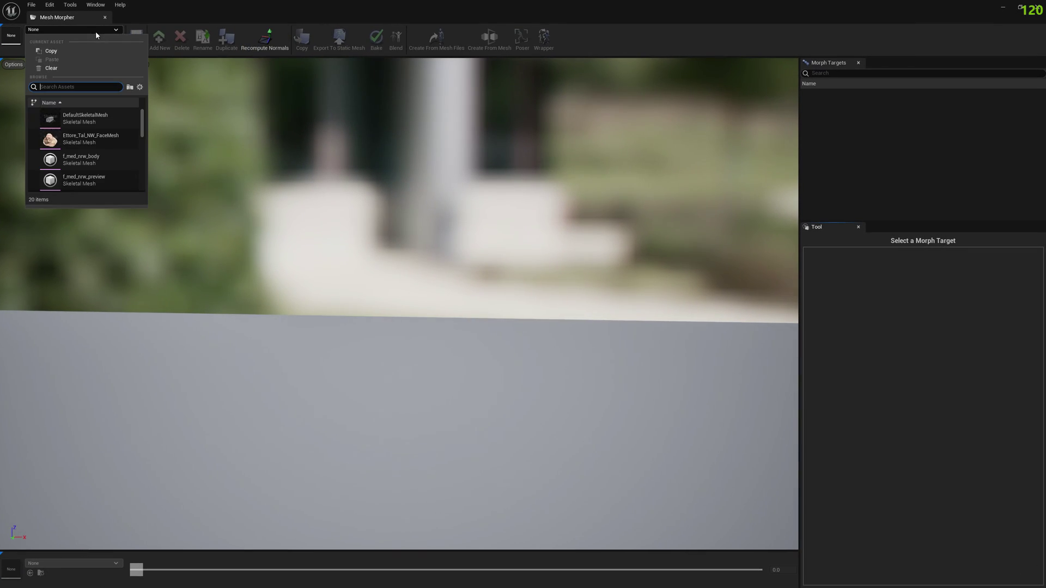
{"action": "left_click", "coordinate": [93, 138]}
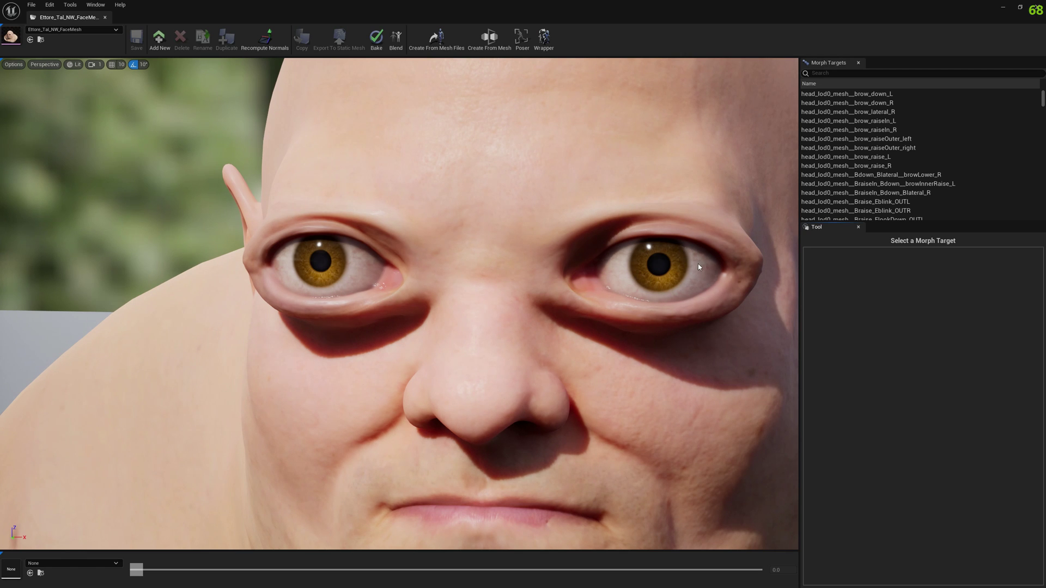
Step: Inspect the bulging eyes from the front and side, and open the face mesh in the Poser
{"action": "right_click_drag", "start_coordinate": [693, 267], "coordinate": [414, 266]}
{"action": "left_click_drag", "start_coordinate": [436, 270], "coordinate": [237, 238]}
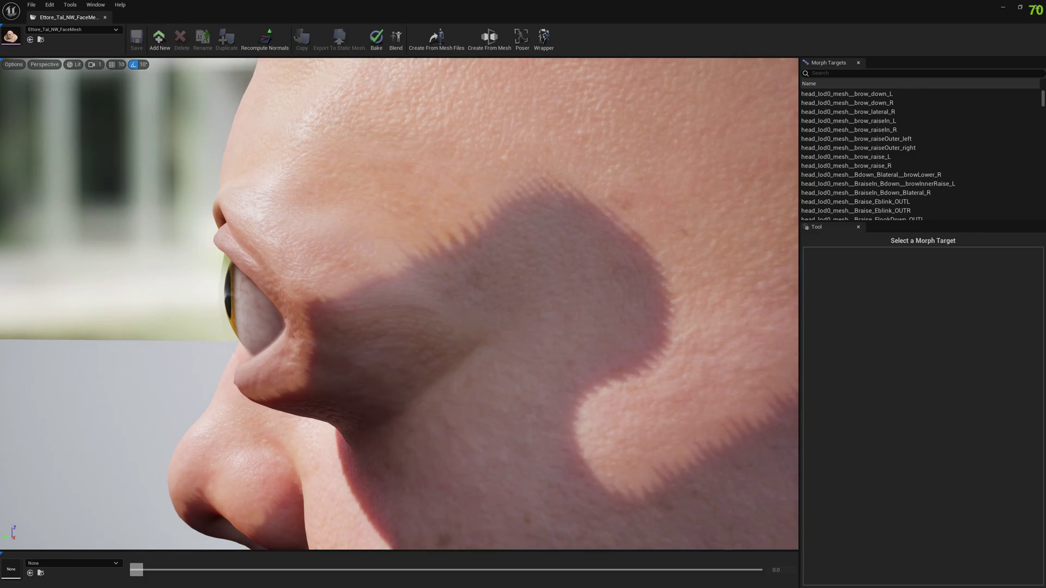
{"action": "right_click_drag", "start_coordinate": [237, 239], "coordinate": [284, 239]}
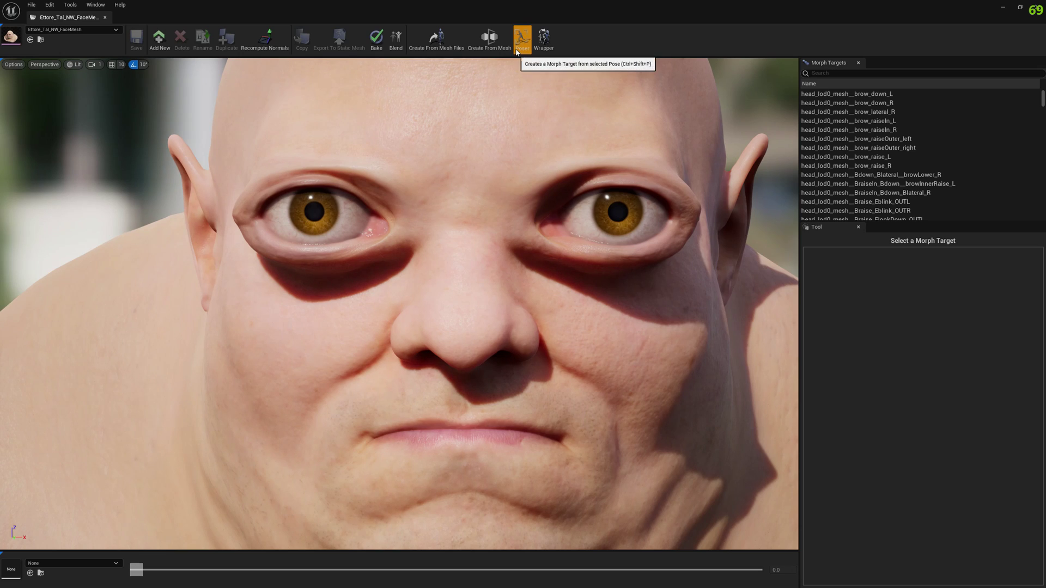
{"action": "left_click", "coordinate": [522, 36]}
{"action": "left_click", "coordinate": [59, 19]}
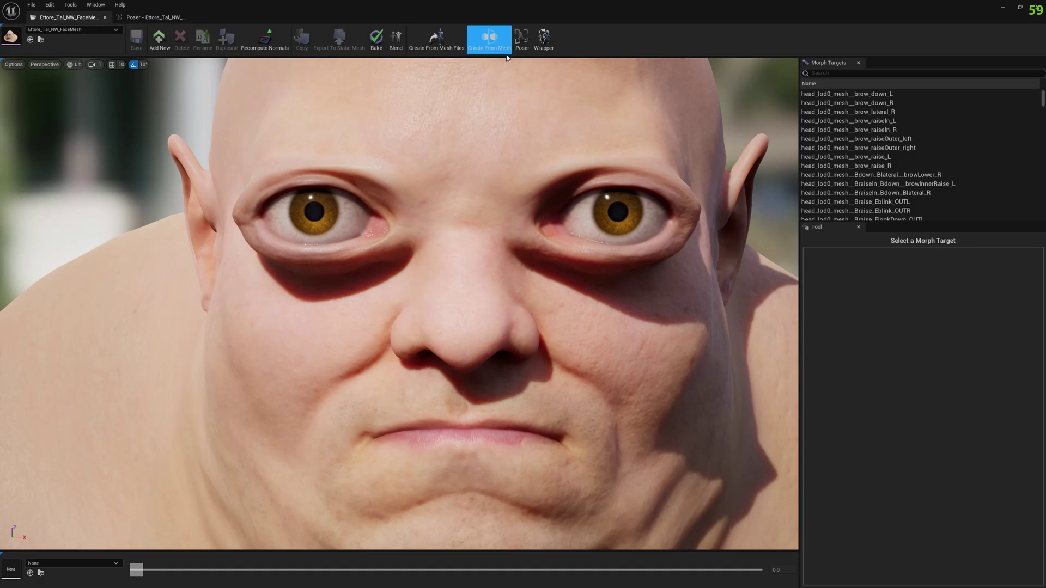
{"action": "left_click", "coordinate": [172, 18]}
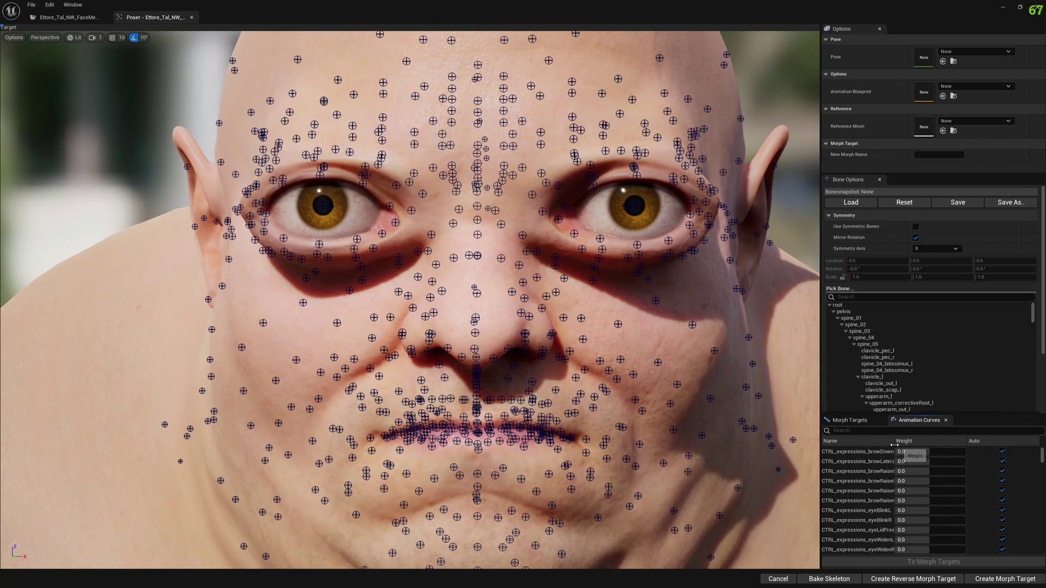
Step: Filter the animation curves by "bli" and set the CTRL_expressions_eyeBlinkL weight to 1.0
{"action": "left_click_drag", "start_coordinate": [895, 442], "coordinate": [904, 444]}
{"action": "type", "text": "bli"}
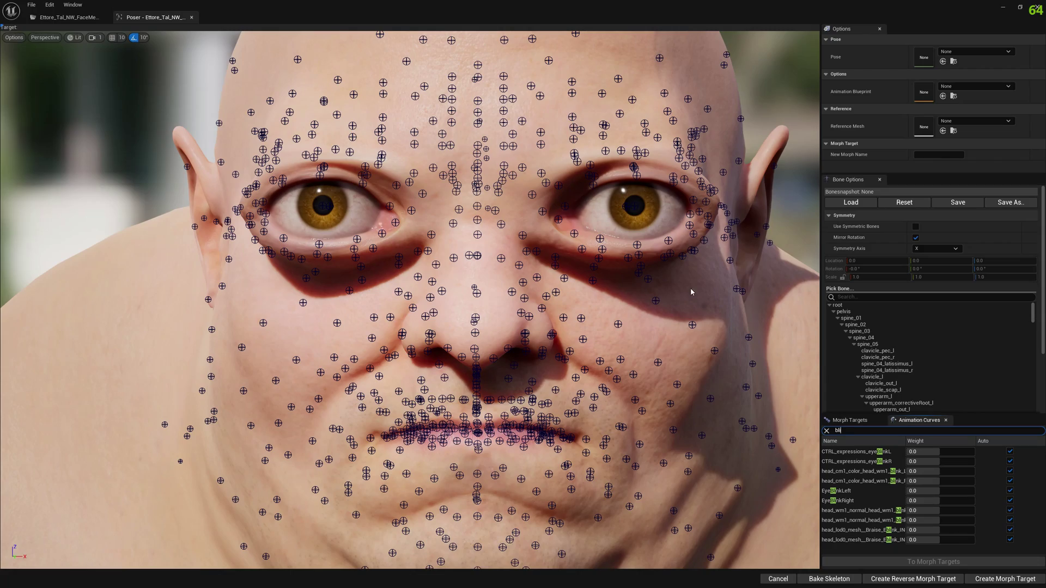
{"action": "right_click_drag", "start_coordinate": [691, 288], "coordinate": [708, 283]}
{"action": "scroll", "coordinate": [691, 288], "scroll_direction": "up", "scroll_amount": 3}
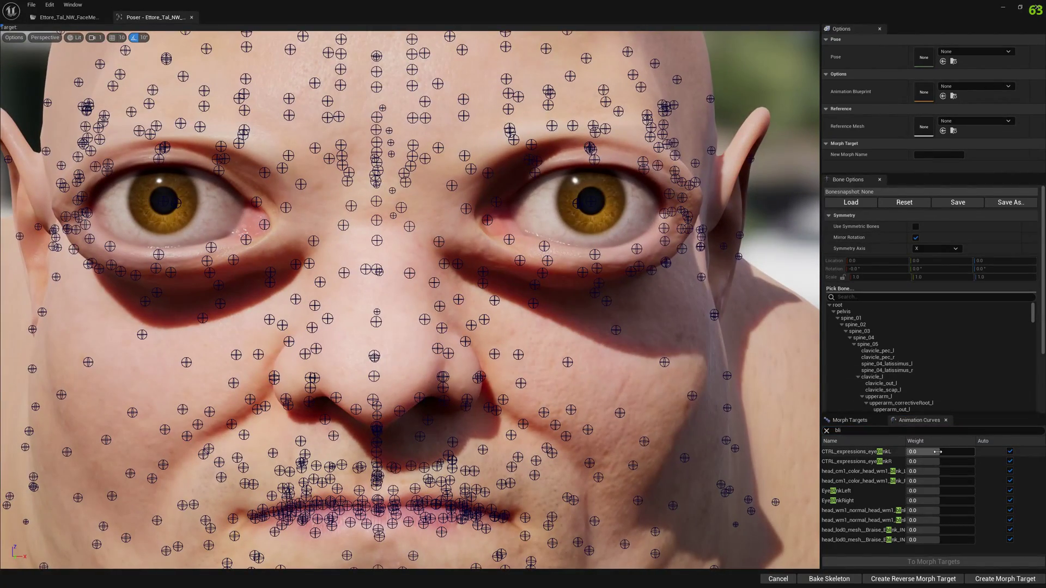
{"action": "left_click_drag", "start_coordinate": [937, 452], "coordinate": [974, 451]}
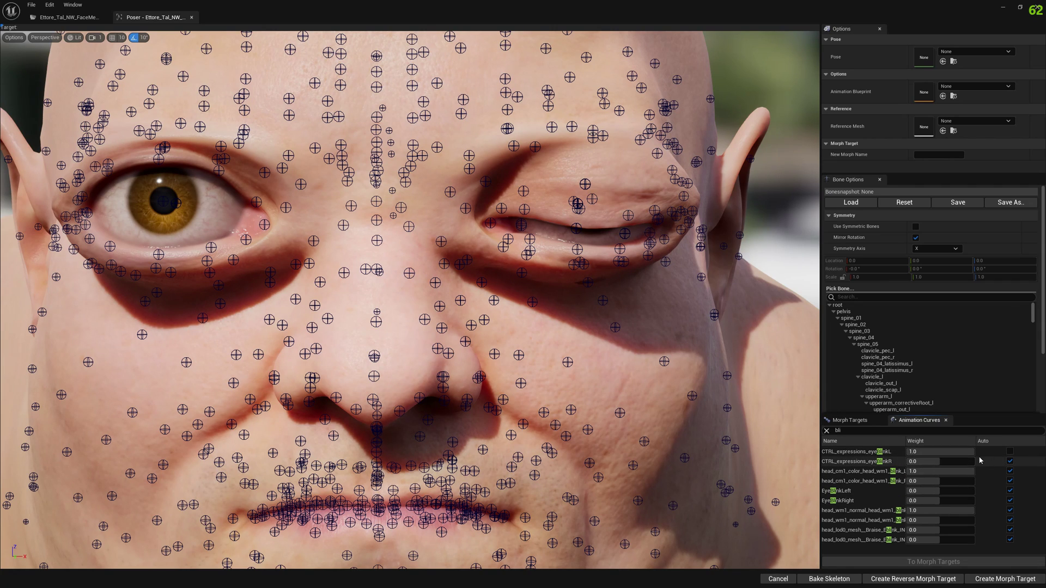
Step: Save the blink pose from the root bone as BoneSnapshot_EyeBlinkL in the BoneSnapshots folder
{"action": "left_click", "coordinate": [957, 203]}
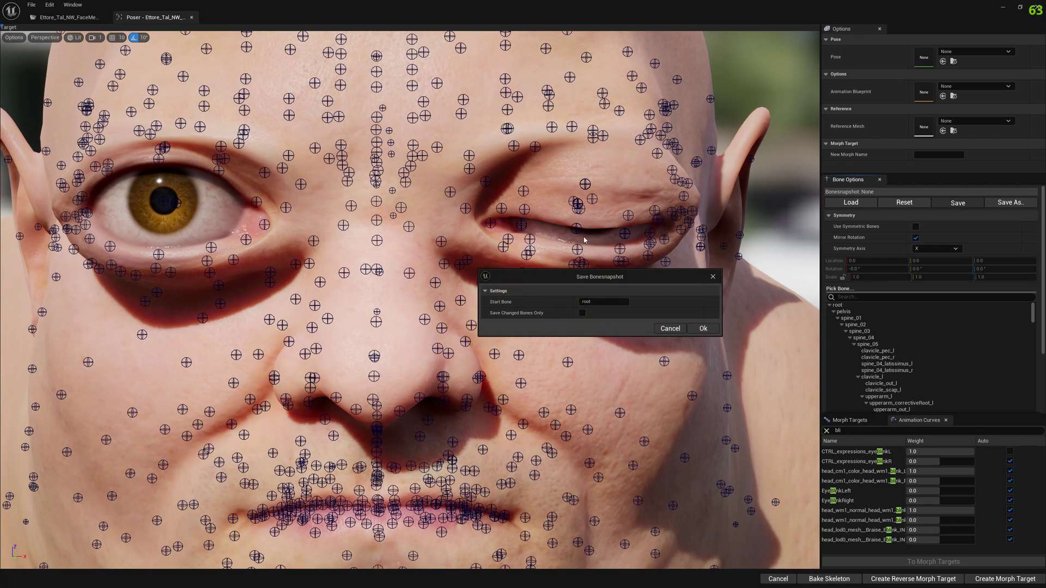
{"action": "left_click", "coordinate": [701, 329]}
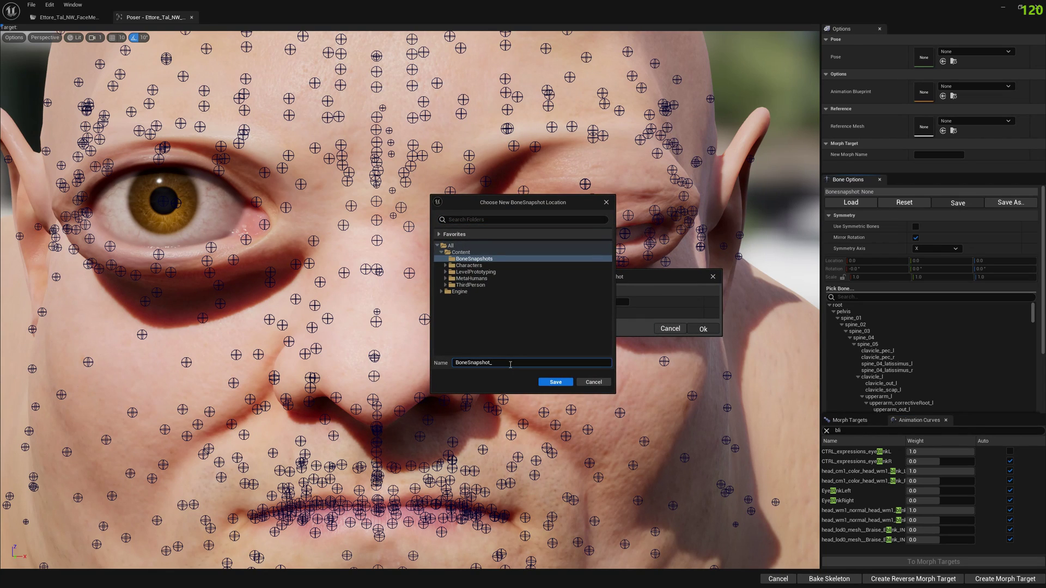
{"action": "type", "text": "EyeBlinkL"}
{"action": "left_click", "coordinate": [556, 383]}
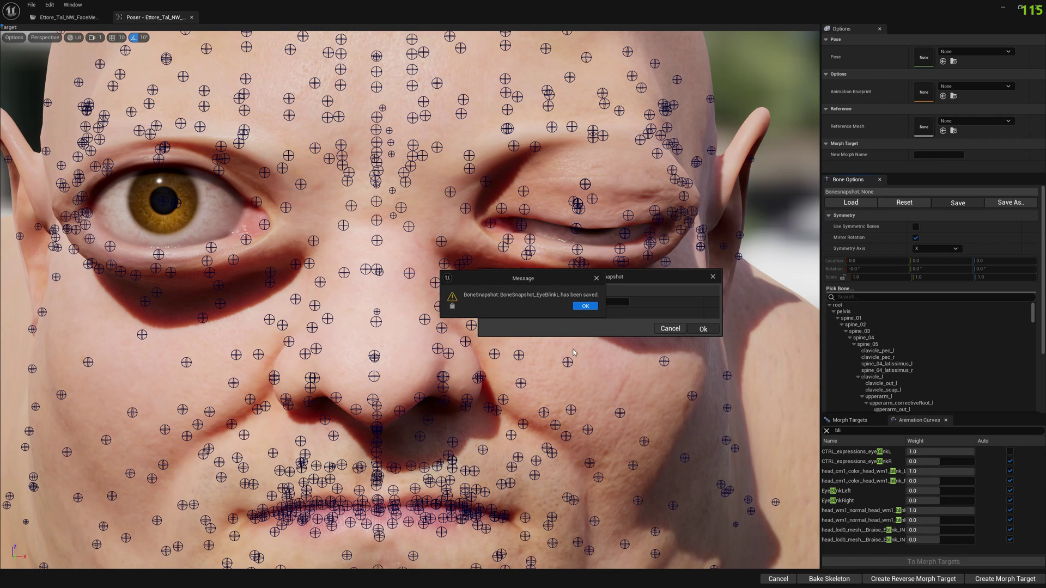
{"action": "left_click", "coordinate": [584, 307]}
Step: Apply BoneSnapshot_EyeBlinkL as the preview pose of the face mesh in Mesh Morpher
{"action": "left_click", "coordinate": [68, 17]}
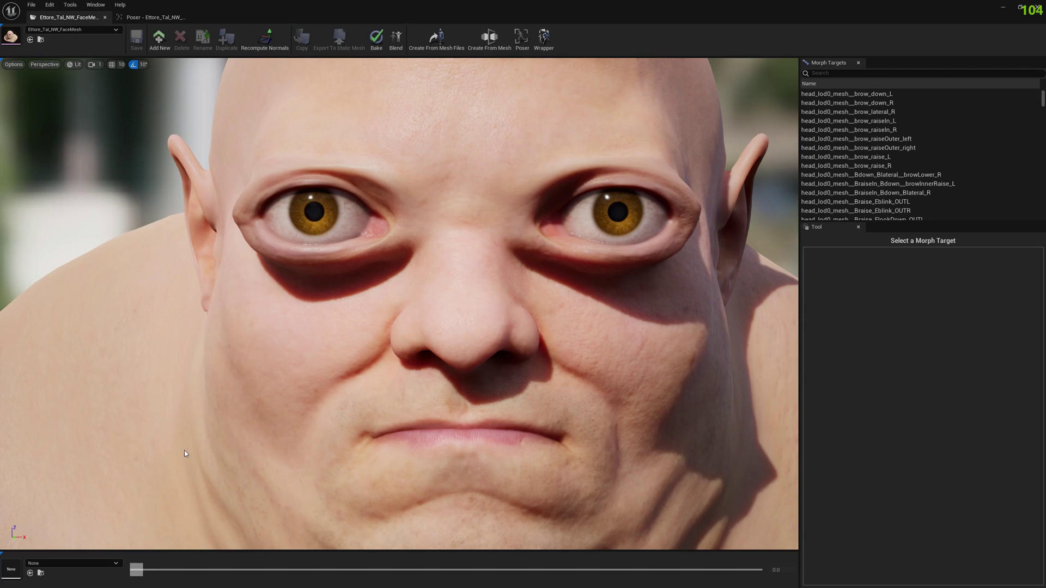
{"action": "left_click", "coordinate": [143, 17]}
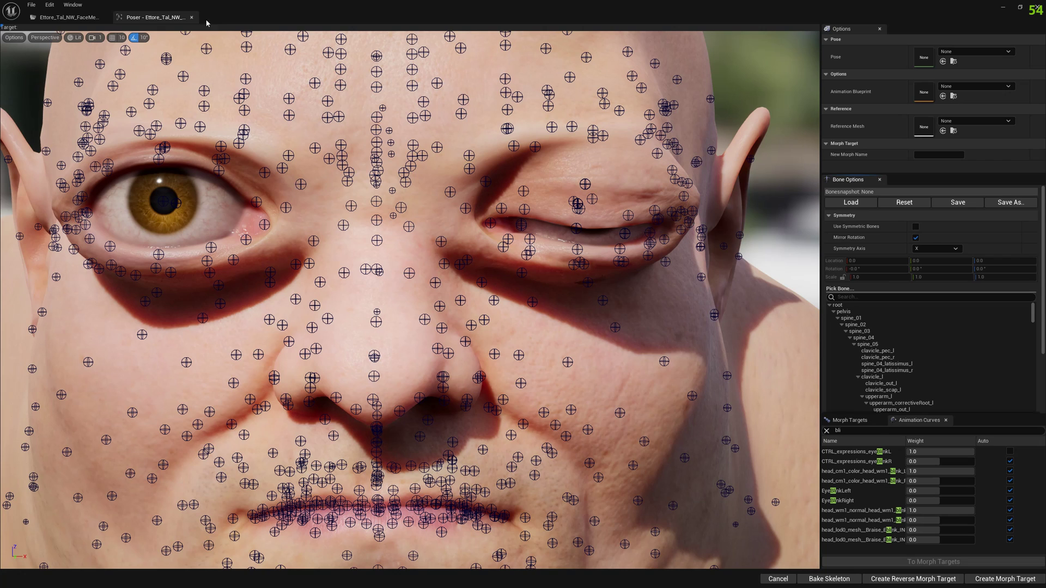
{"action": "left_click", "coordinate": [68, 17]}
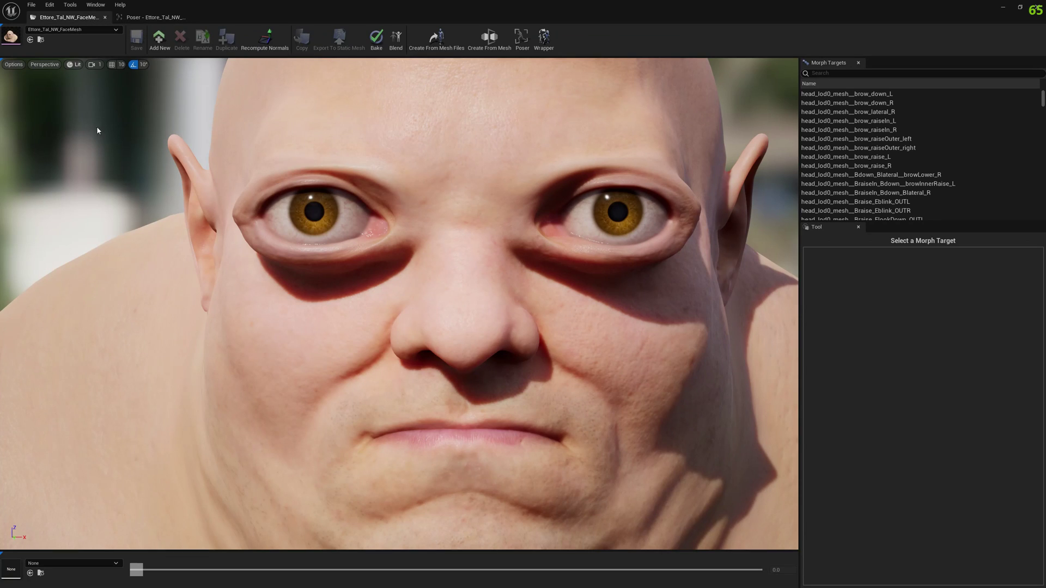
{"action": "left_click", "coordinate": [60, 565]}
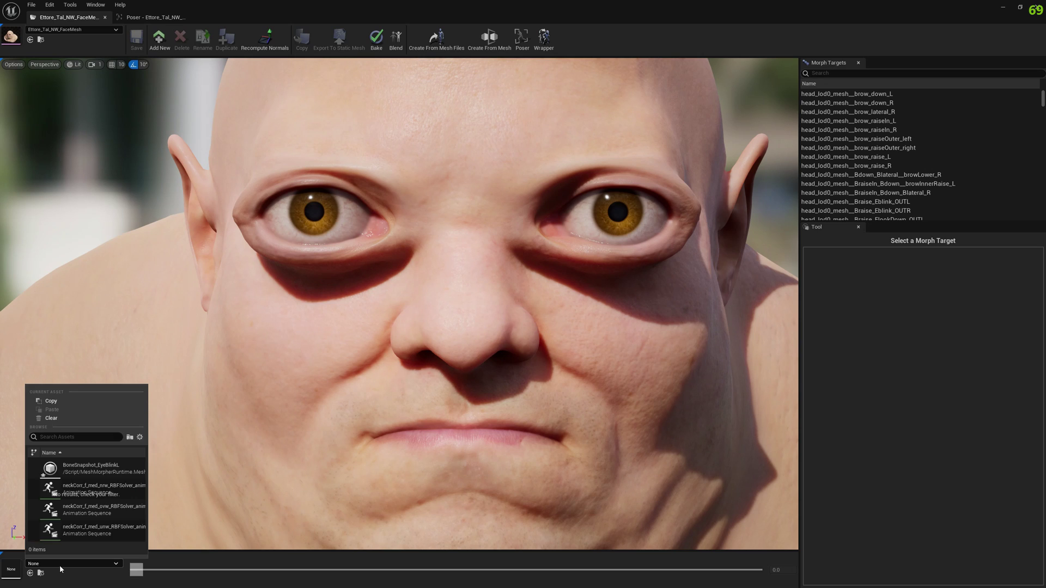
{"action": "left_click", "coordinate": [113, 472]}
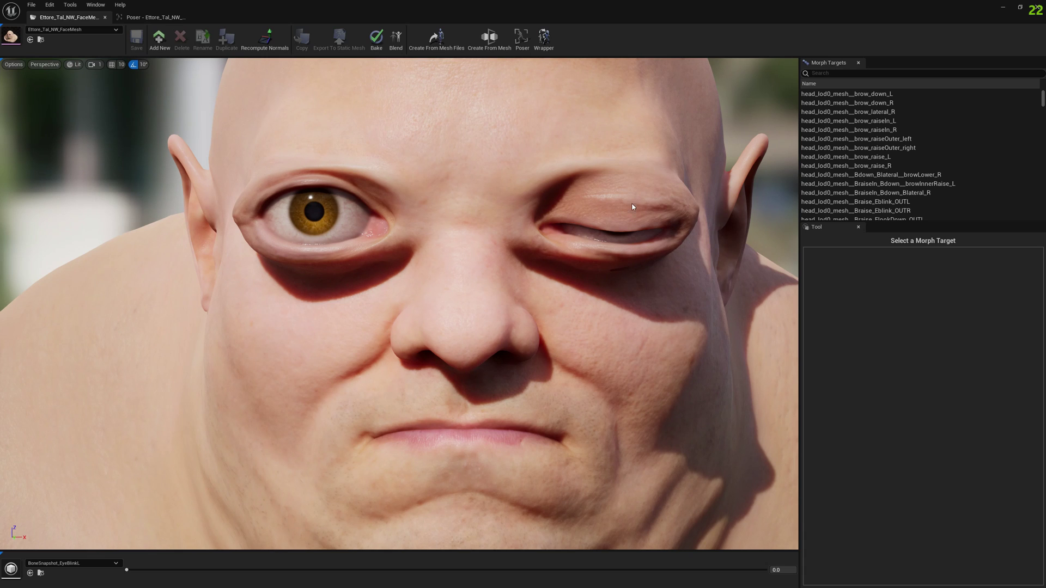
Step: Return to the Poser and raise the middle lower eyelid bone FACIAL_L_EyelidLowerA2 to location about 0.16, -0.32, 1.99
{"action": "left_click", "coordinate": [144, 19]}
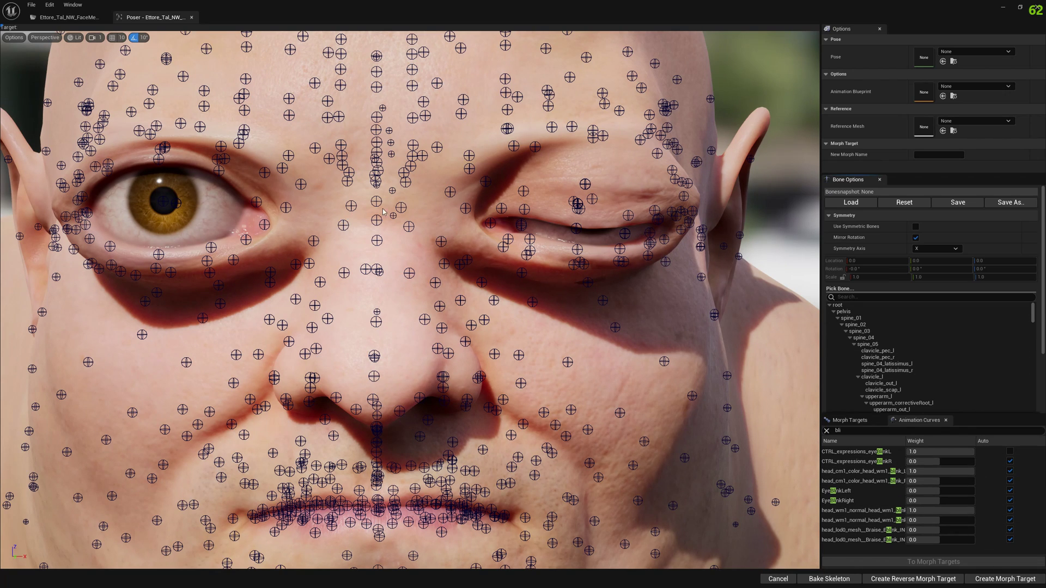
{"action": "left_click", "coordinate": [66, 17]}
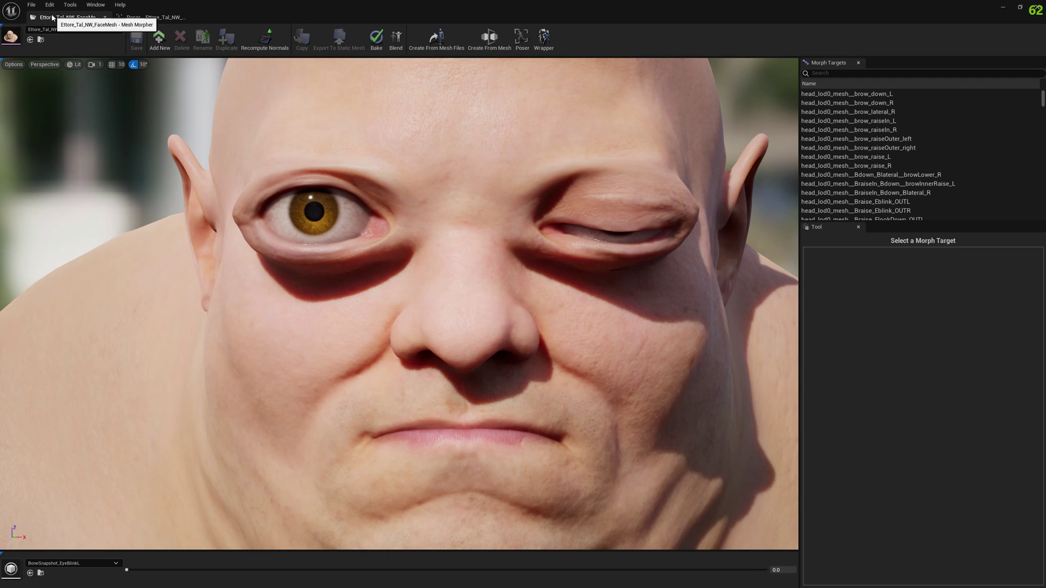
{"action": "left_click", "coordinate": [158, 17]}
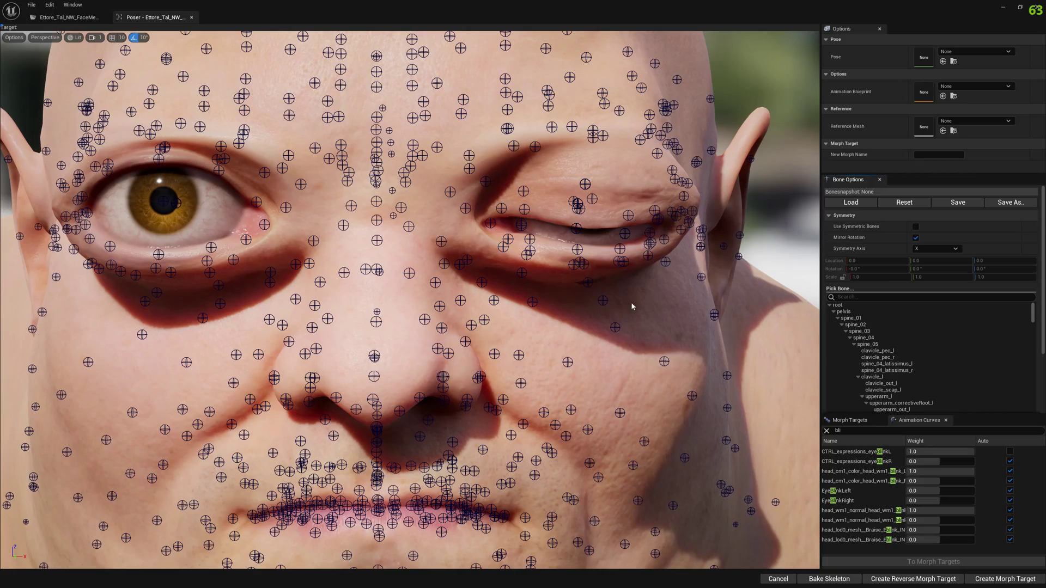
{"action": "right_click_drag", "start_coordinate": [639, 320], "coordinate": [649, 256]}
{"action": "key", "text": "w"}
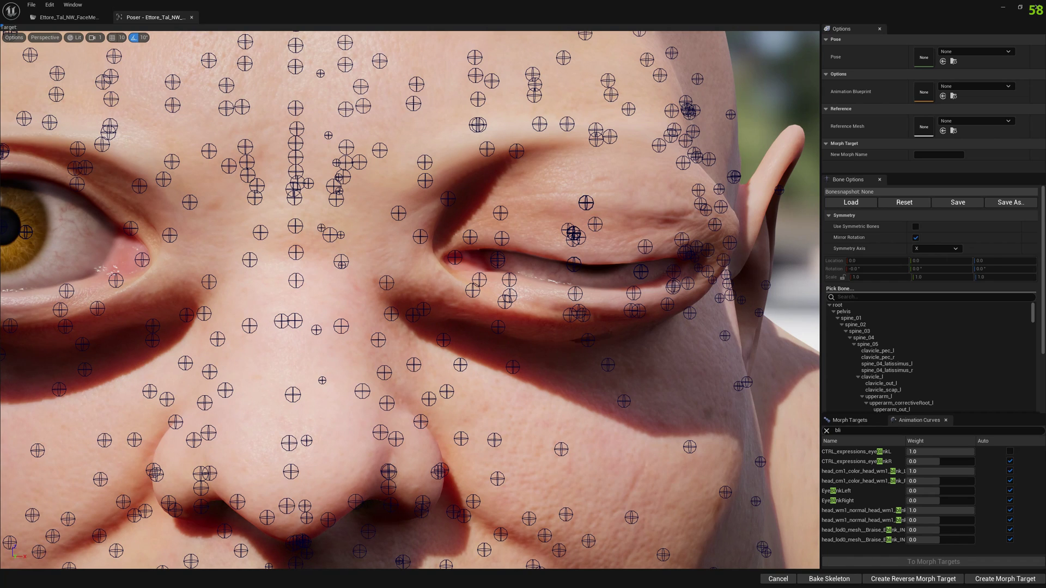
{"action": "left_click", "coordinate": [574, 294]}
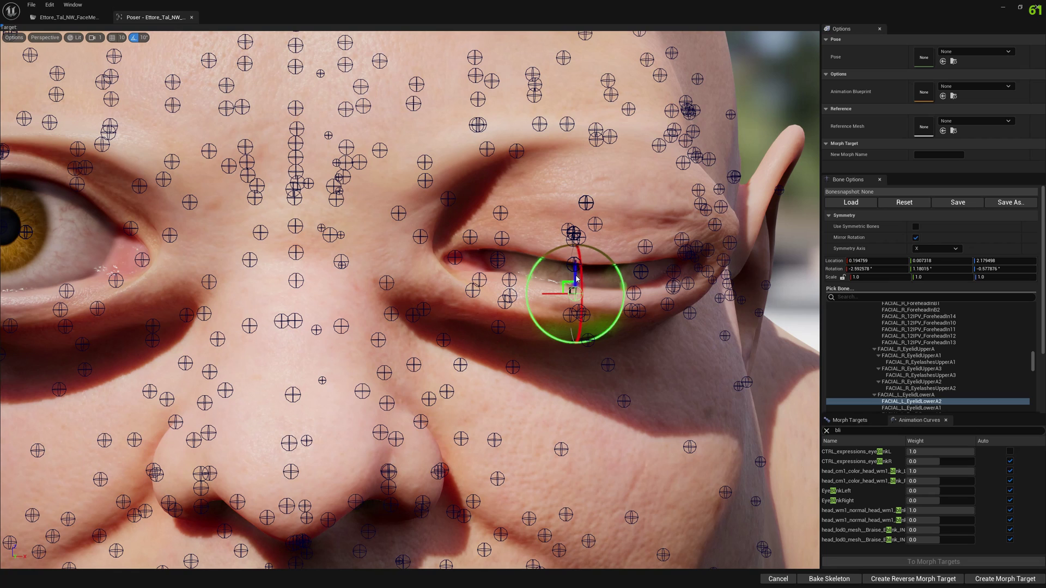
{"action": "left_click_drag", "start_coordinate": [575, 279], "coordinate": [573, 257]}
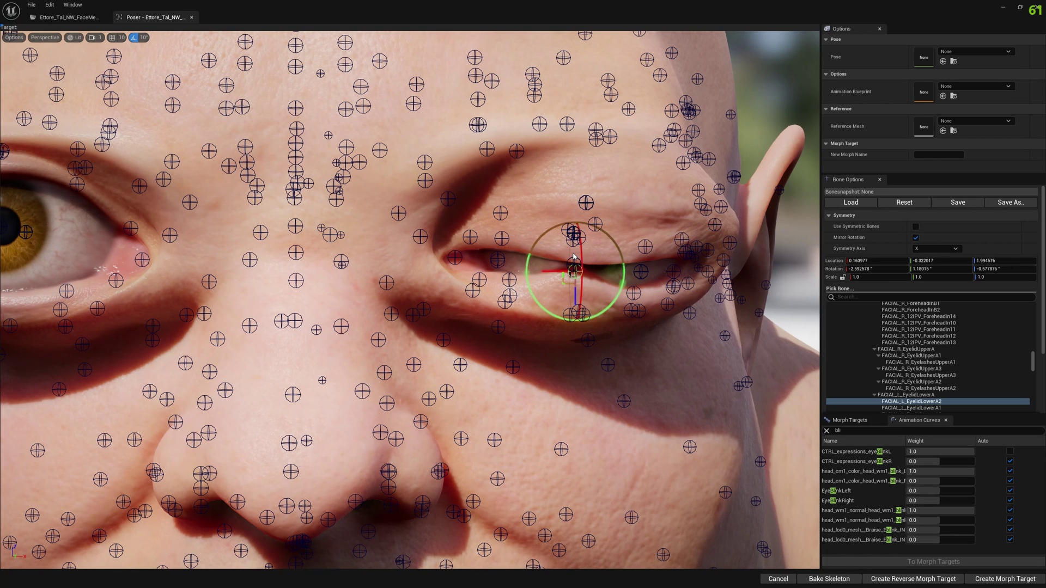
Step: Raise the lower eyelid bones FACIAL_L_EyelidLowerA1 to location about -0.98, -0.42, 1.79 and FACIAL_L_EyelidLowerA3 to about 1.12, -0.33, 1.58
{"action": "left_click", "coordinate": [508, 281]}
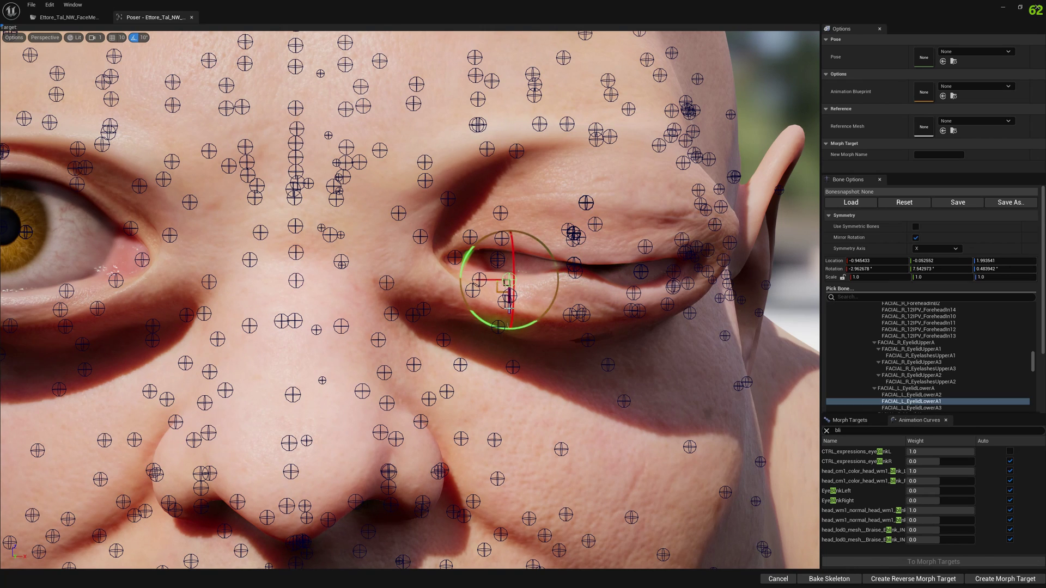
{"action": "left_click_drag", "start_coordinate": [509, 304], "coordinate": [509, 290]}
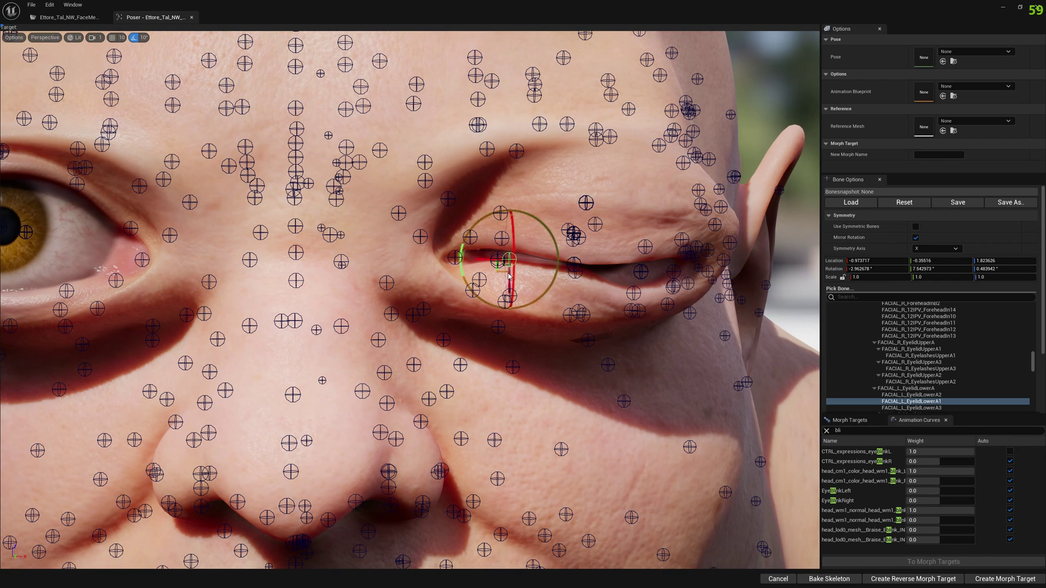
{"action": "left_click_drag", "start_coordinate": [509, 281], "coordinate": [509, 277]}
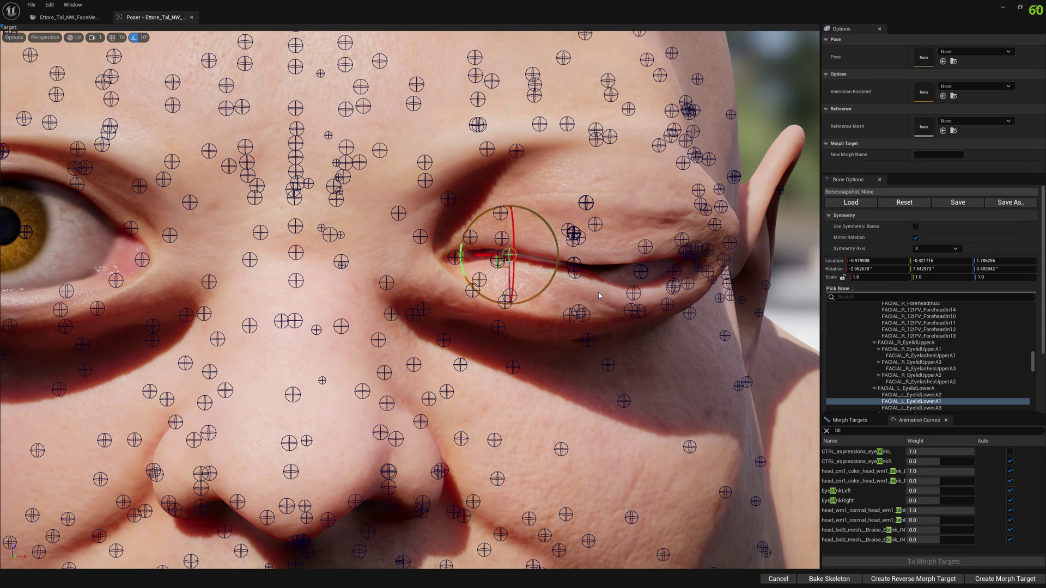
{"action": "left_click", "coordinate": [631, 292]}
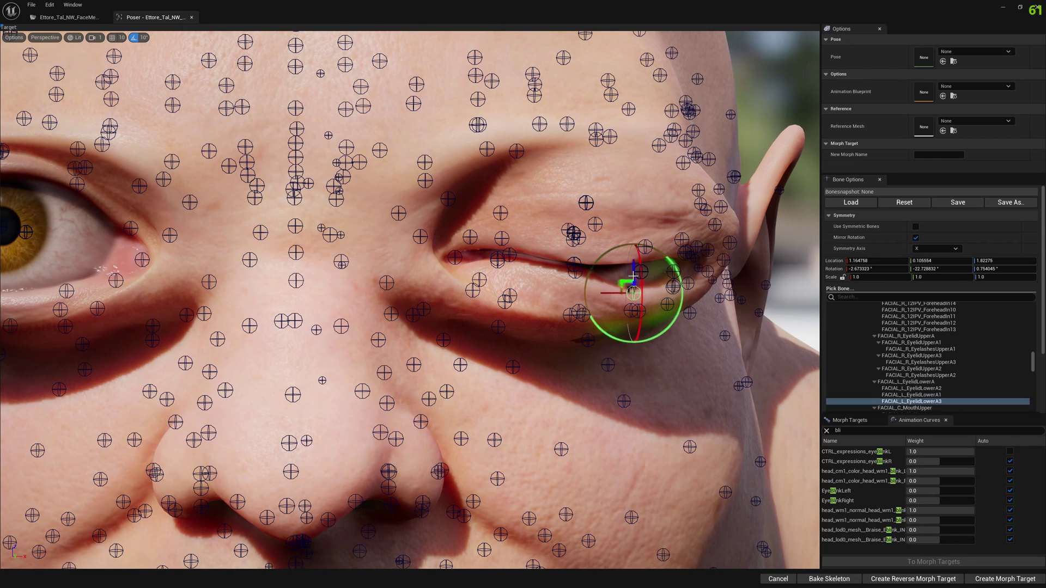
{"action": "left_click_drag", "start_coordinate": [634, 272], "coordinate": [632, 245]}
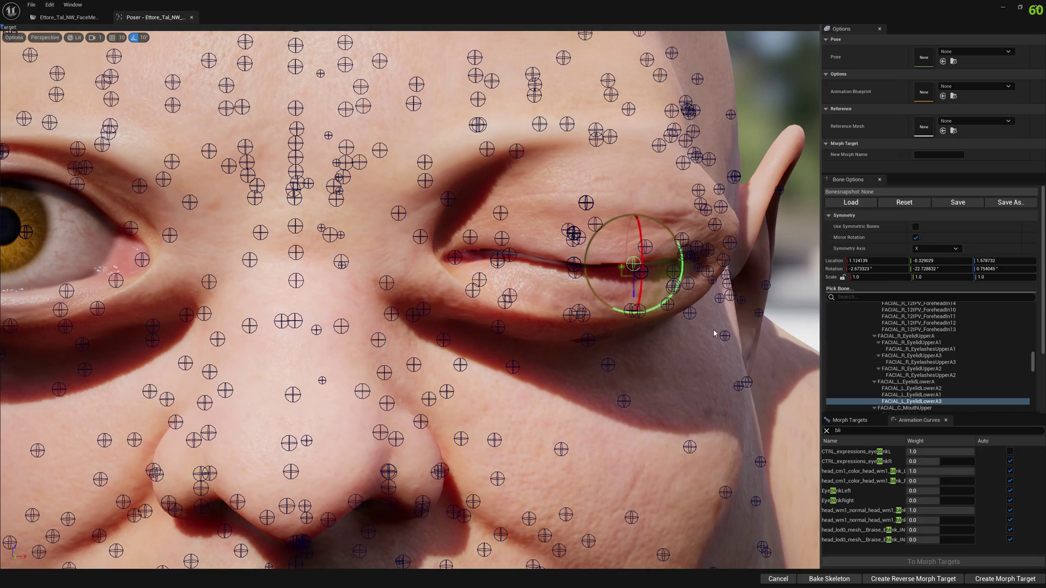
Step: Lower the upper eyelid bone FACIAL_L_EyelidUpperA1 near the inner eye corner to location about -1.15, -0.07, 2.13
{"action": "left_click_drag", "start_coordinate": [714, 332], "coordinate": [796, 321], "text": "alt"}
{"action": "right_click_drag", "start_coordinate": [654, 249], "coordinate": [641, 195]}
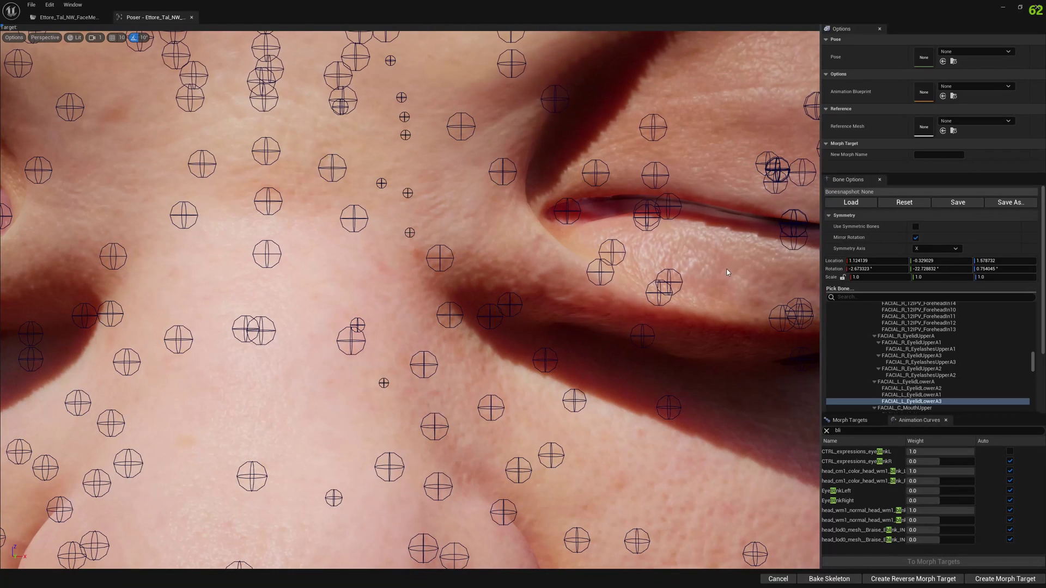
{"action": "left_click", "coordinate": [646, 214]}
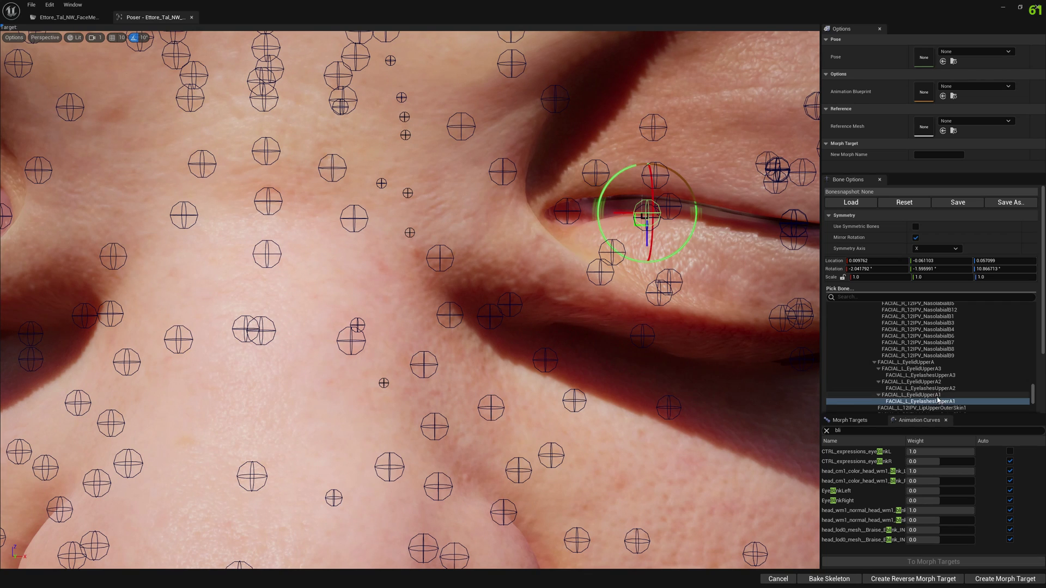
{"action": "left_click", "coordinate": [934, 396]}
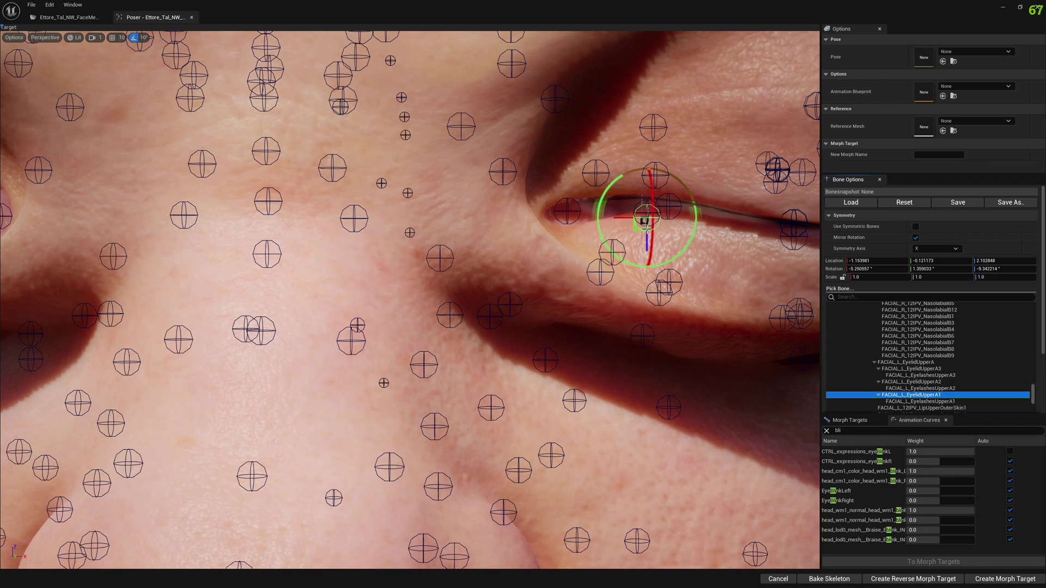
{"action": "left_click_drag", "start_coordinate": [648, 245], "coordinate": [644, 259]}
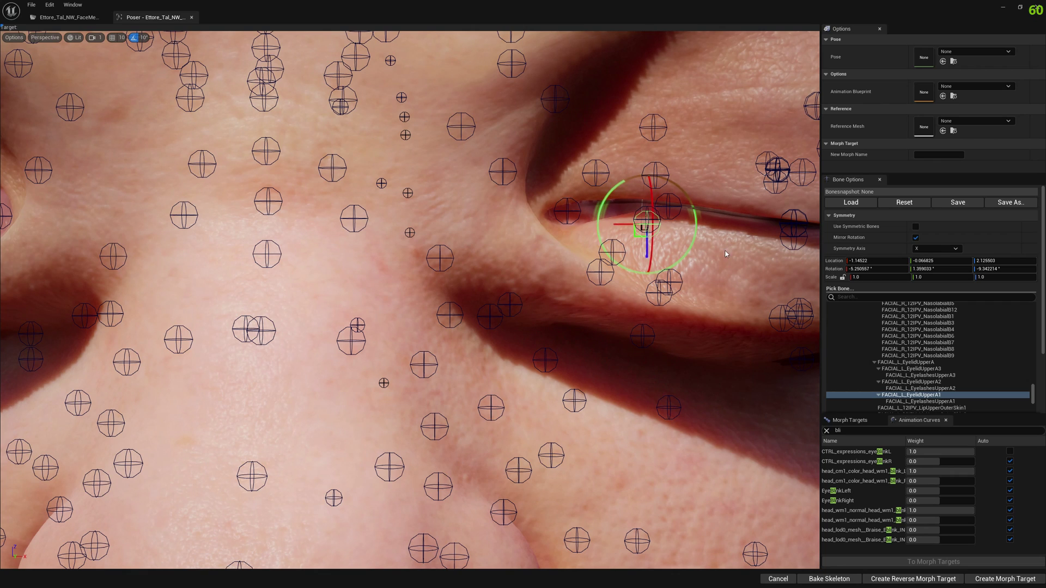
Step: Raise the inner eye corner bone FACIAL_L_EyeCornerInner to location about 2.68, -1.80, 12.24
{"action": "left_click", "coordinate": [644, 228]}
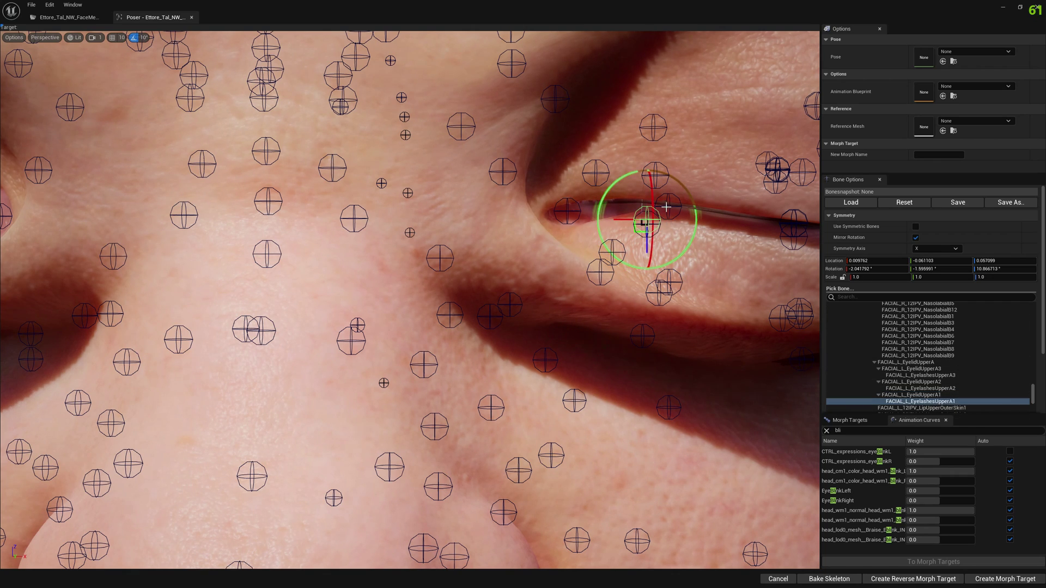
{"action": "left_click", "coordinate": [589, 173]}
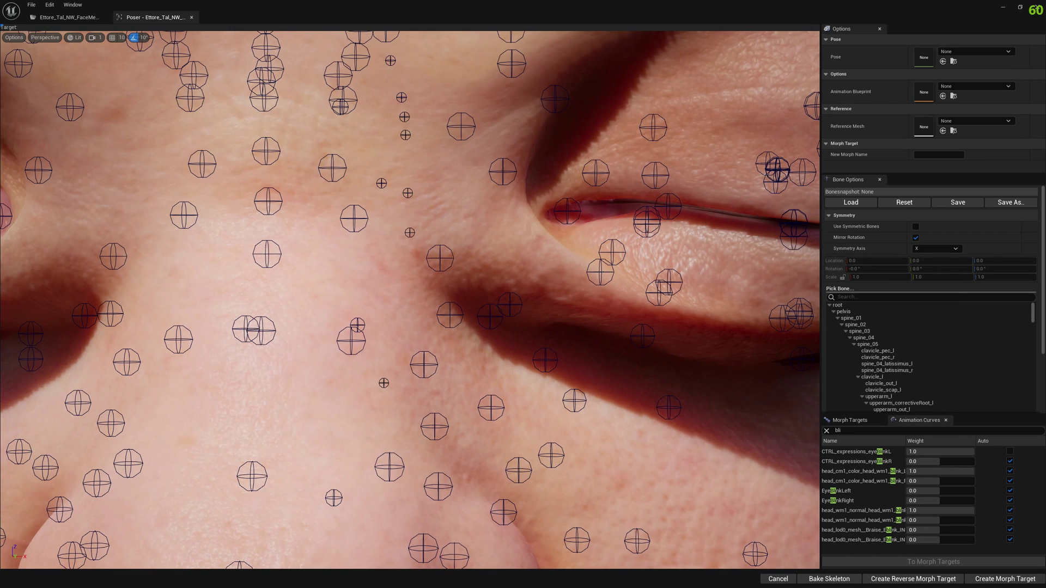
{"action": "left_click", "coordinate": [597, 177]}
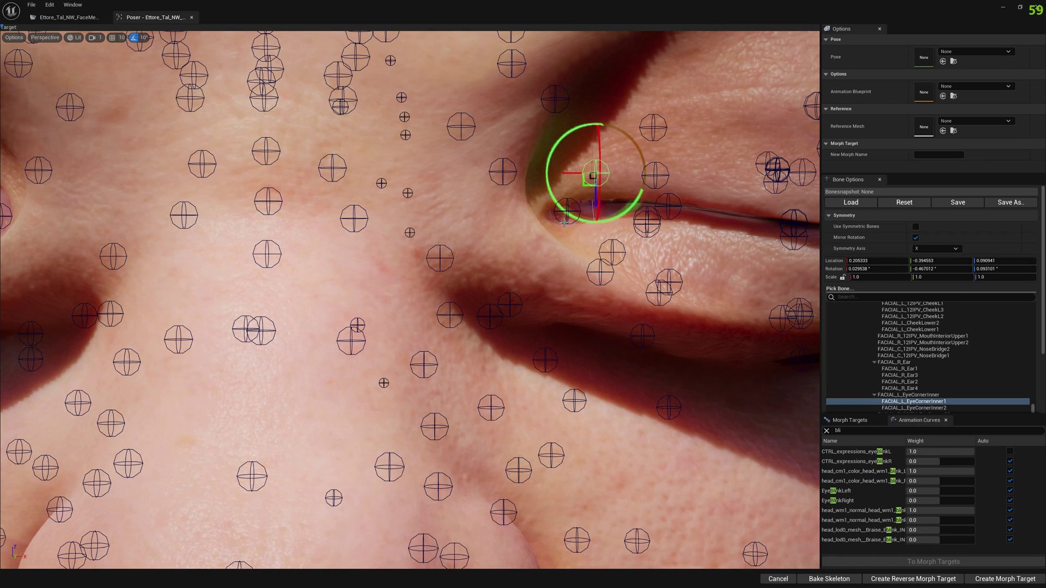
{"action": "left_click", "coordinate": [568, 215]}
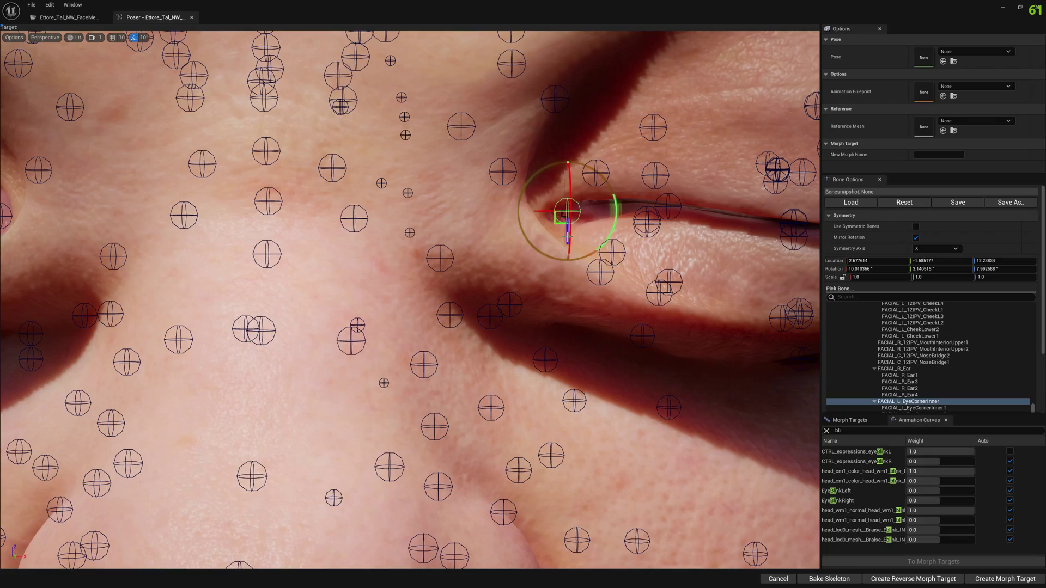
{"action": "left_click_drag", "start_coordinate": [567, 239], "coordinate": [566, 228]}
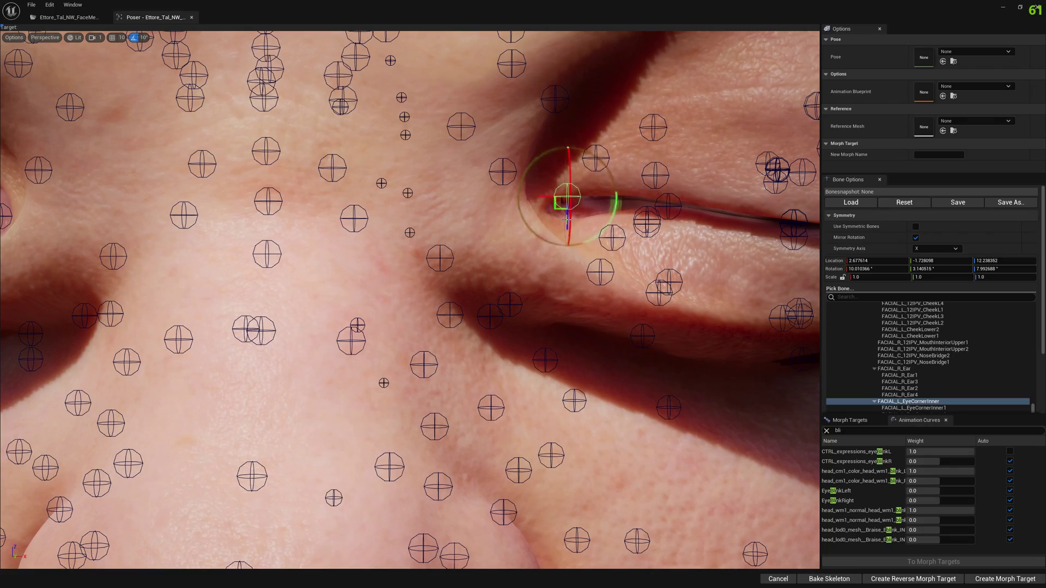
{"action": "left_click_drag", "start_coordinate": [567, 220], "coordinate": [567, 211]}
{"action": "middle_click_drag", "start_coordinate": [725, 253], "coordinate": [789, 278]}
{"action": "scroll", "coordinate": [393, 264], "scroll_direction": "down", "scroll_amount": 2}
{"action": "left_click_drag", "start_coordinate": [789, 277], "coordinate": [649, 269], "text": "alt"}
{"action": "middle_click_drag", "start_coordinate": [649, 268], "coordinate": [304, 293]}
{"action": "left_click_drag", "start_coordinate": [303, 292], "coordinate": [507, 292], "text": "alt"}
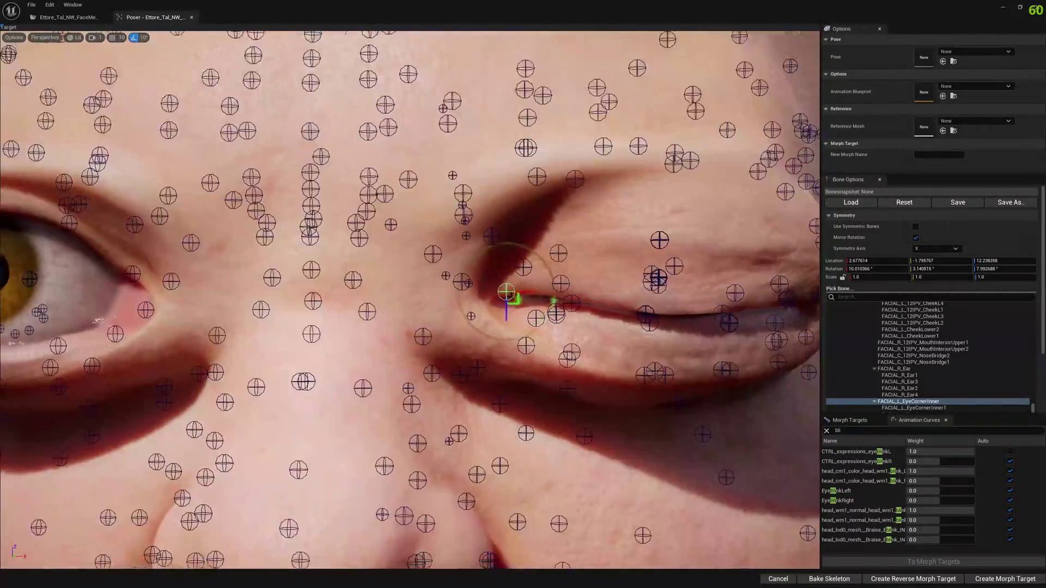
{"action": "scroll", "coordinate": [409, 300], "scroll_direction": "down", "scroll_amount": 2}
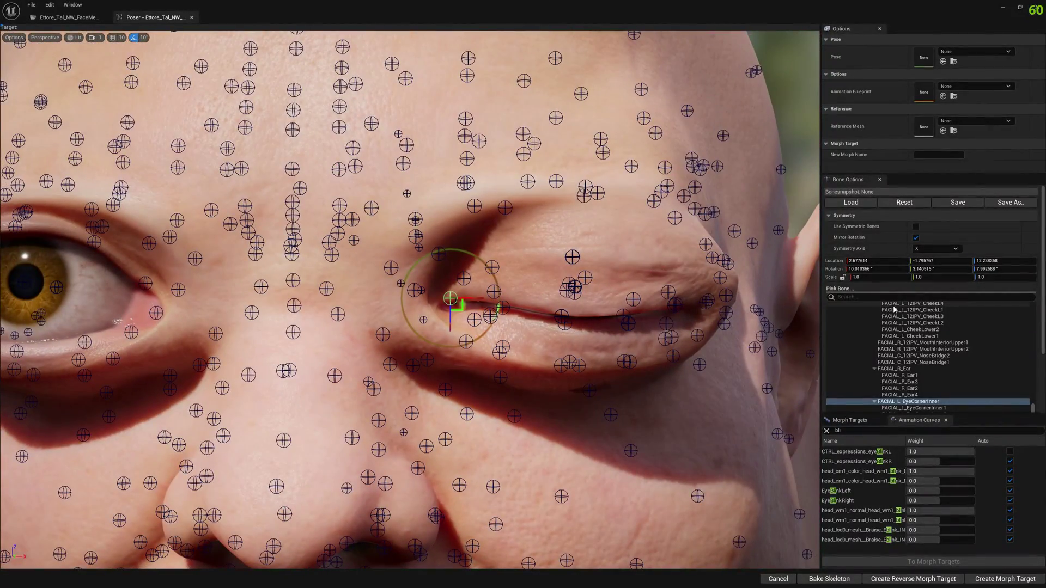
Step: Filter the face mesh's morph targets by "blink" and widen the name column to show the full names
{"action": "left_click", "coordinate": [853, 422]}
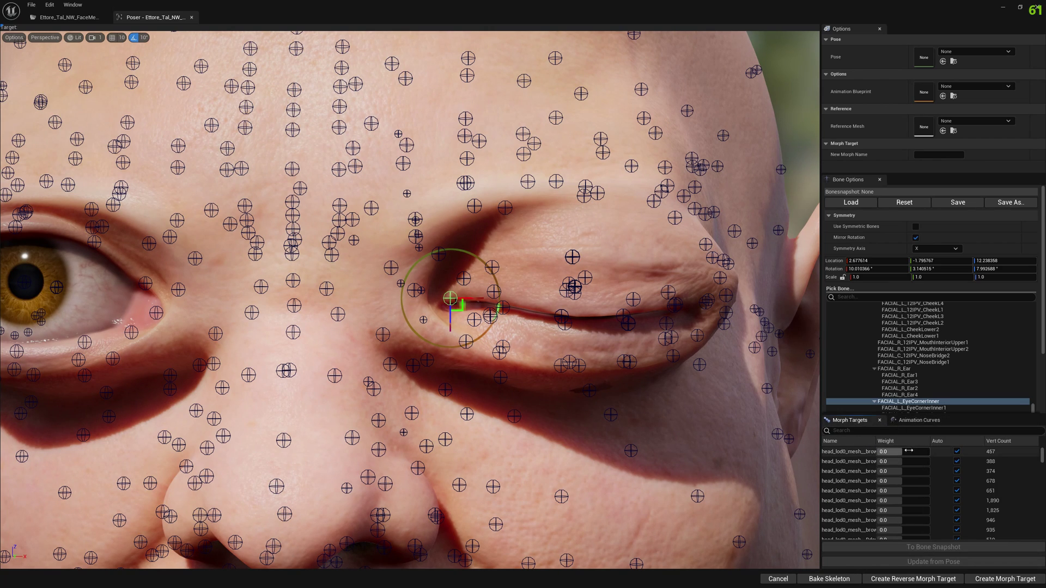
{"action": "left_click", "coordinate": [879, 431]}
{"action": "type", "text": "blink"}
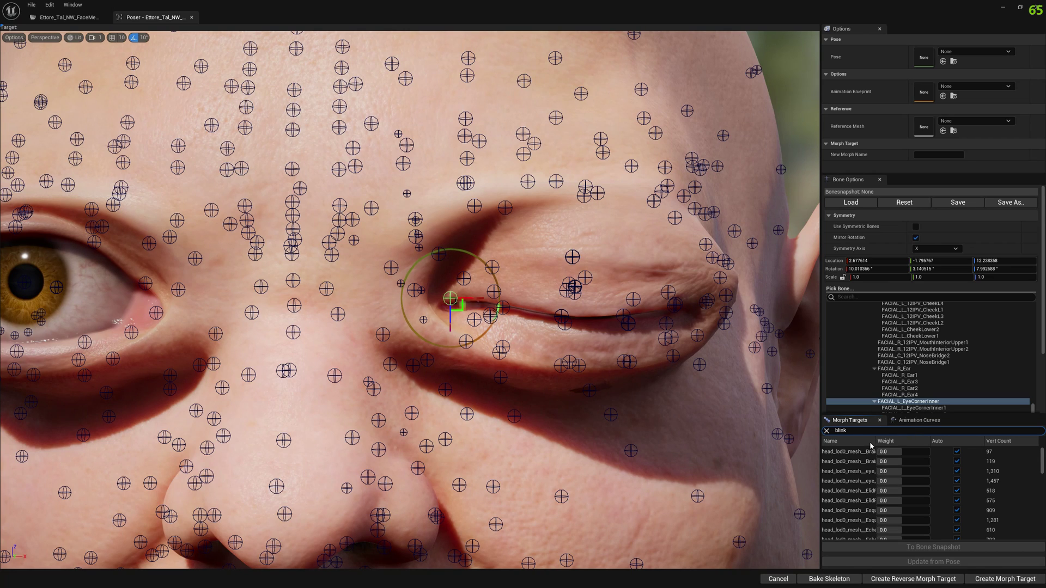
{"action": "left_click_drag", "start_coordinate": [875, 441], "coordinate": [906, 441]}
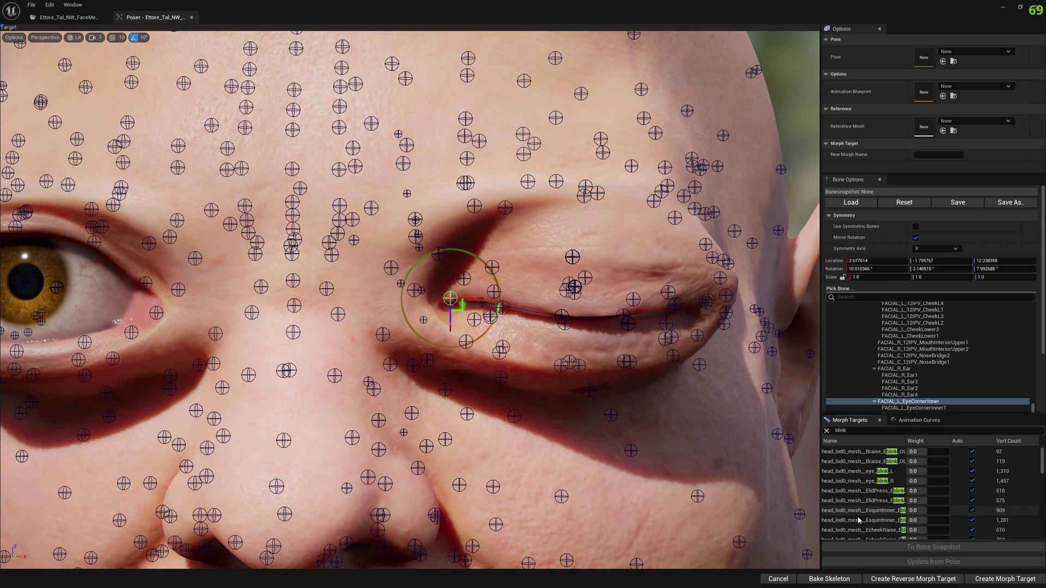
Step: Copy the name of the existing morph target head_lod0_mesh__eye_blink_L and use it as the new morph name
{"action": "left_click", "coordinate": [888, 473]}
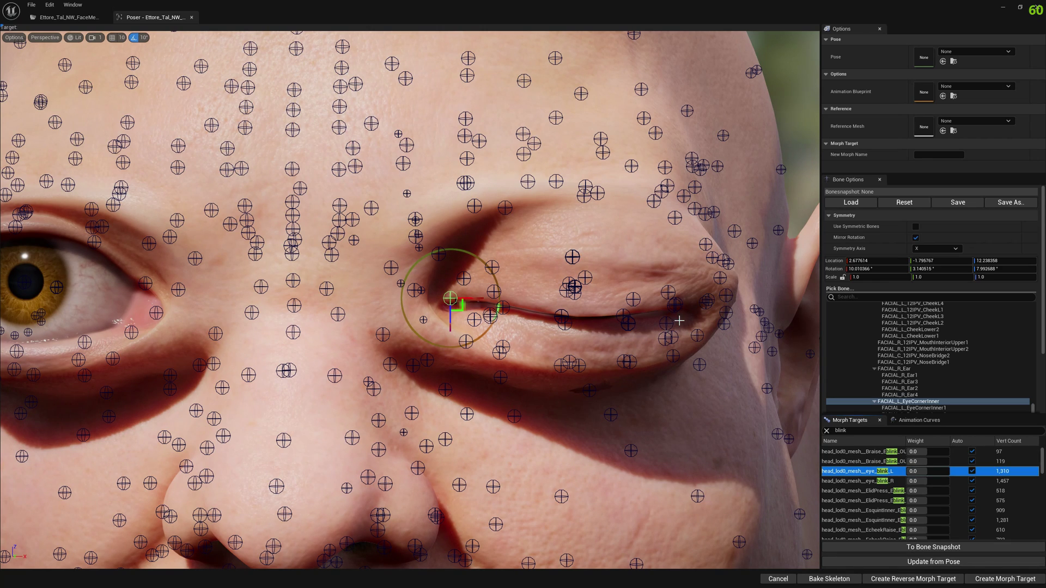
{"action": "right_click", "coordinate": [883, 476]}
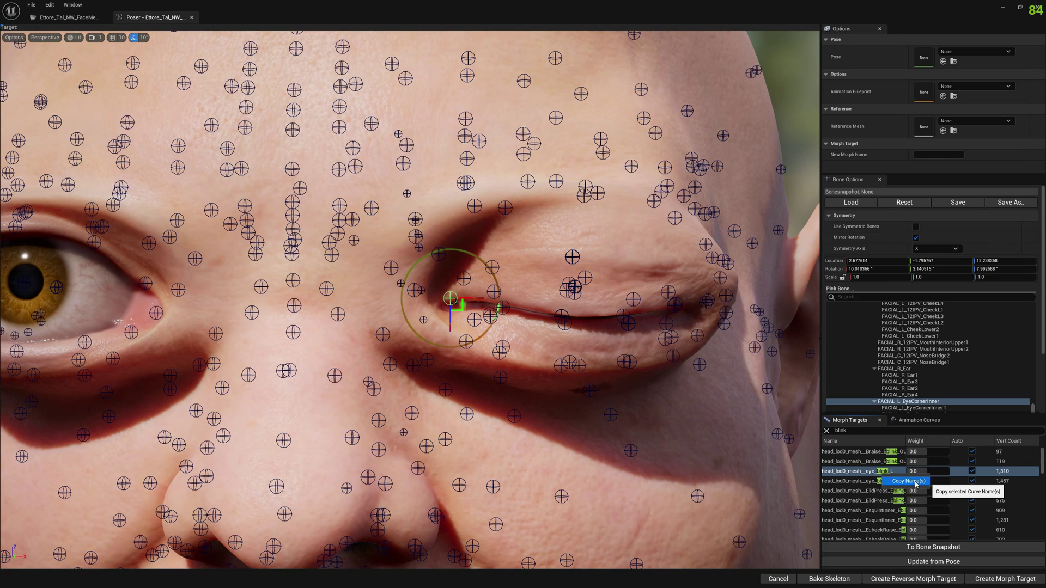
{"action": "left_click", "coordinate": [908, 482]}
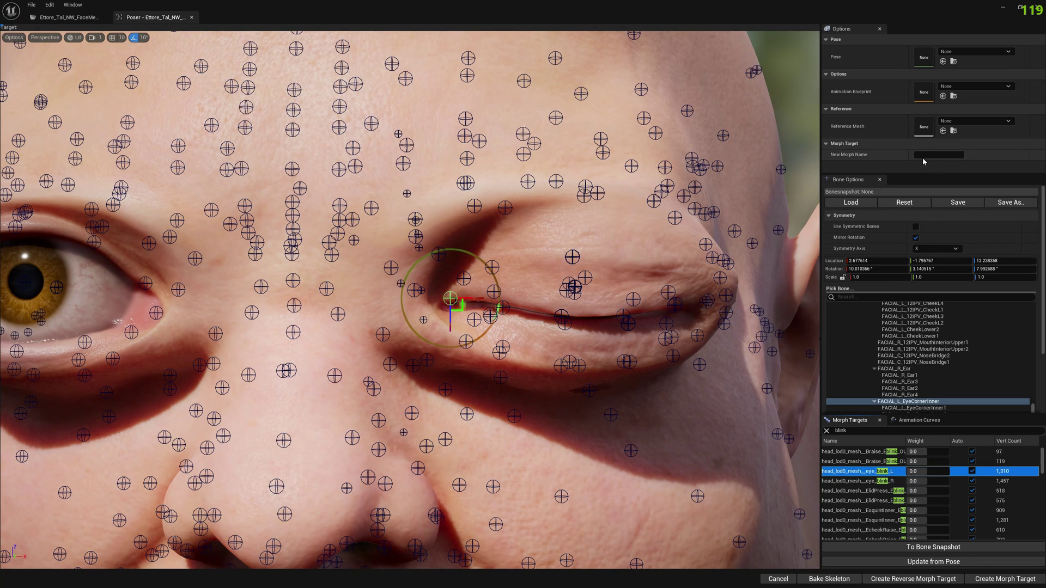
{"action": "left_click", "coordinate": [923, 156]}
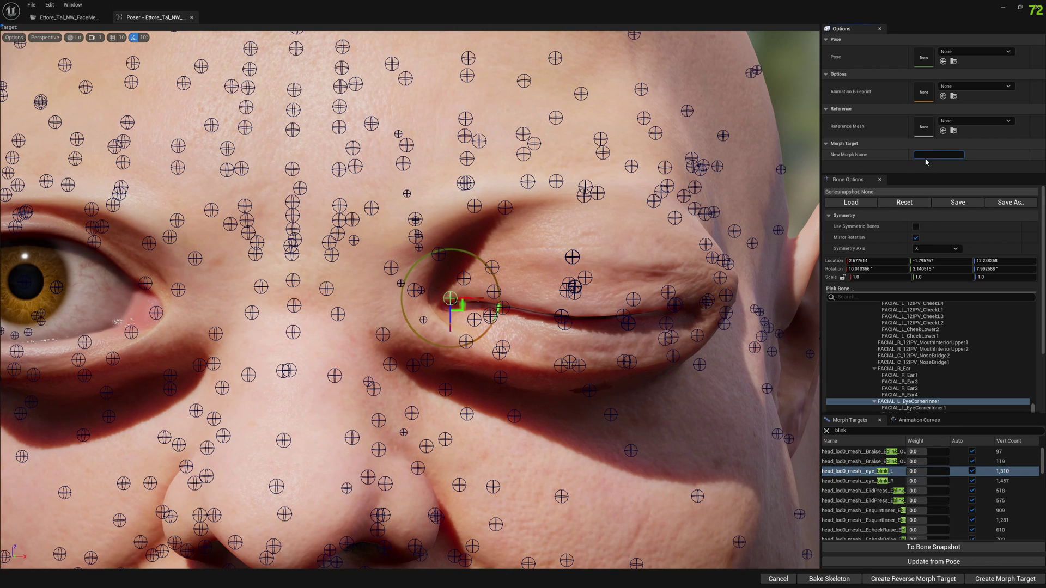
{"action": "key", "text": "ctrl+v"}
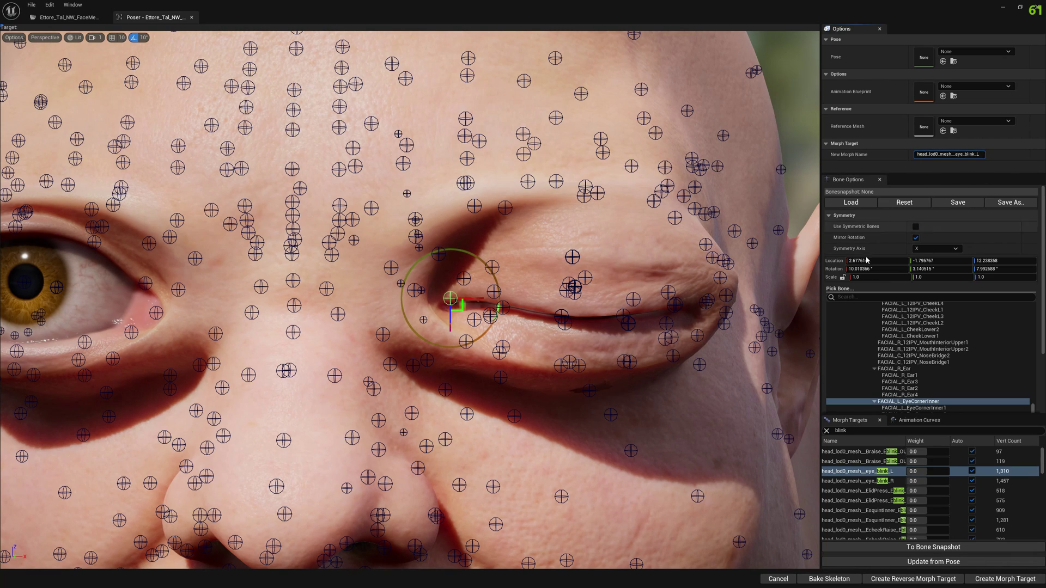
Step: Create the morph target from the current pose, overwriting the existing head_lod0_mesh__eye_blink_L
{"action": "left_click", "coordinate": [999, 579]}
{"action": "left_click", "coordinate": [1006, 580]}
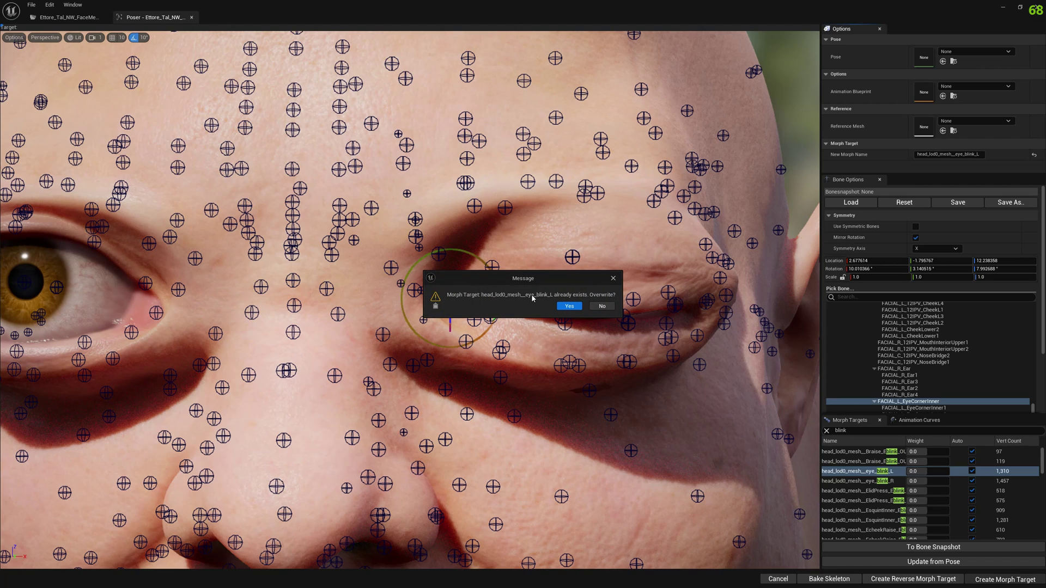
{"action": "left_click", "coordinate": [569, 307]}
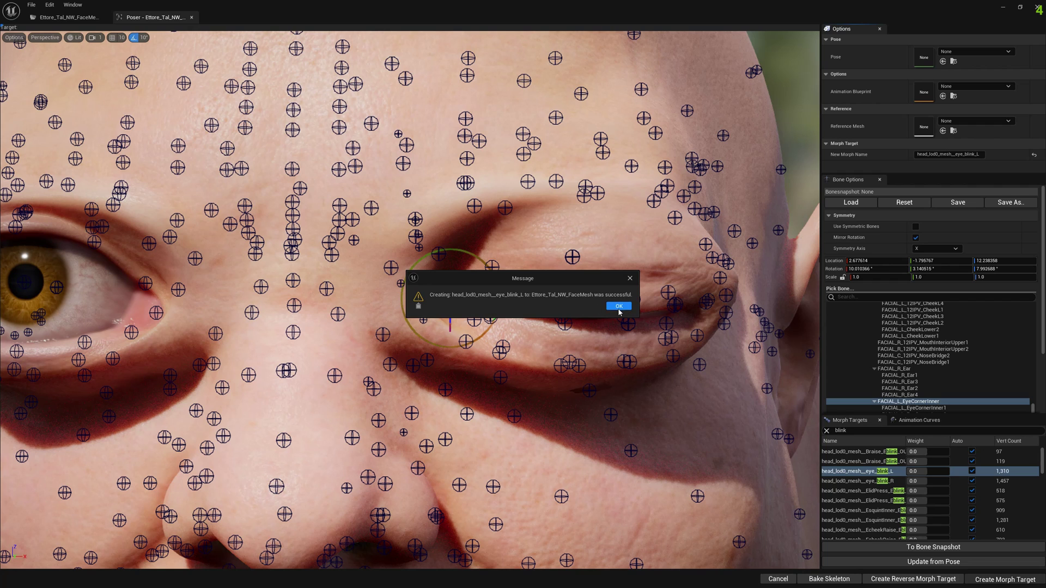
{"action": "left_click", "coordinate": [619, 307]}
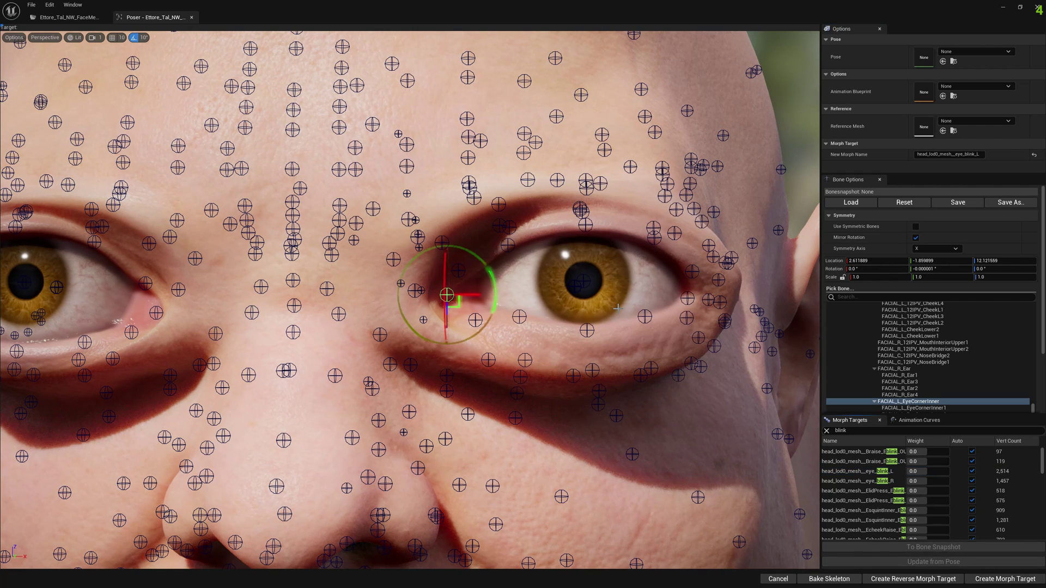
Step: Set the animation curve CTRL_expressions_eyeBlinkL to 1.0 to preview the corrected blink on the left eye
{"action": "left_click", "coordinate": [919, 420]}
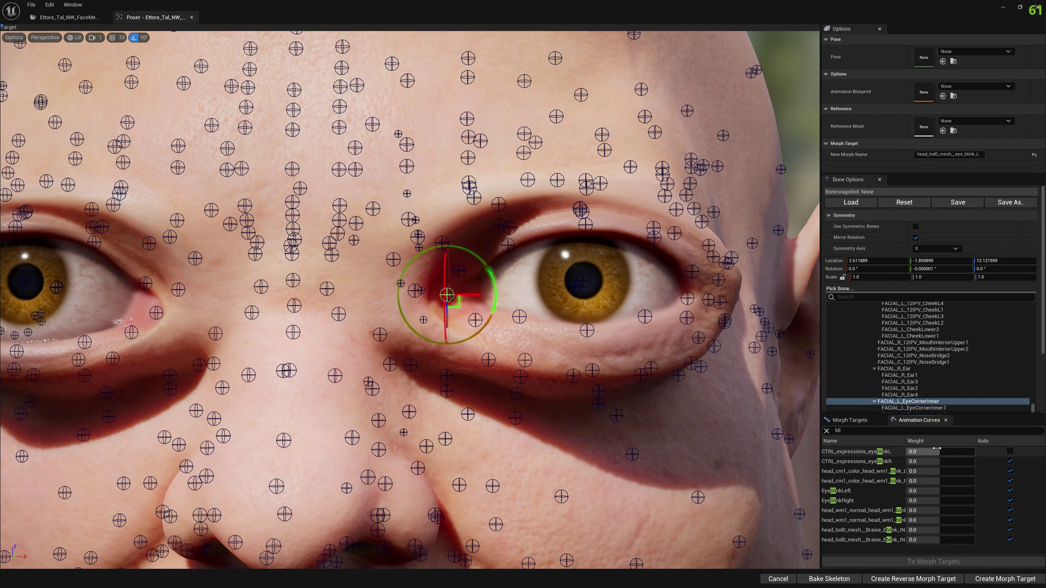
{"action": "left_click_drag", "start_coordinate": [938, 450], "coordinate": [975, 450]}
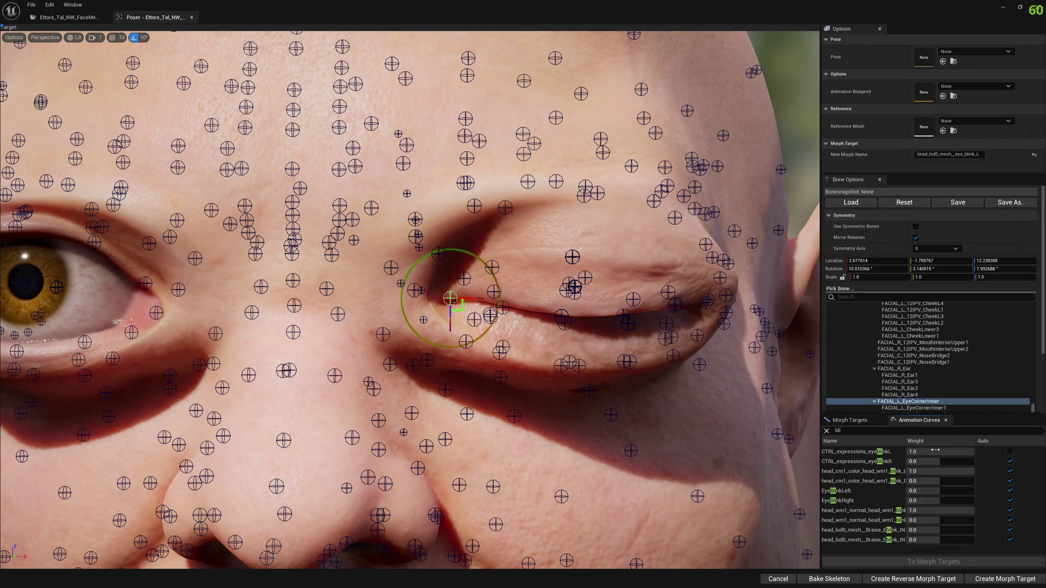
{"action": "left_click_drag", "start_coordinate": [450, 298], "coordinate": [439, 275], "text": "alt"}
Step: Replace the animation curve filter with "CTRL"
{"action": "left_click", "coordinate": [843, 430]}
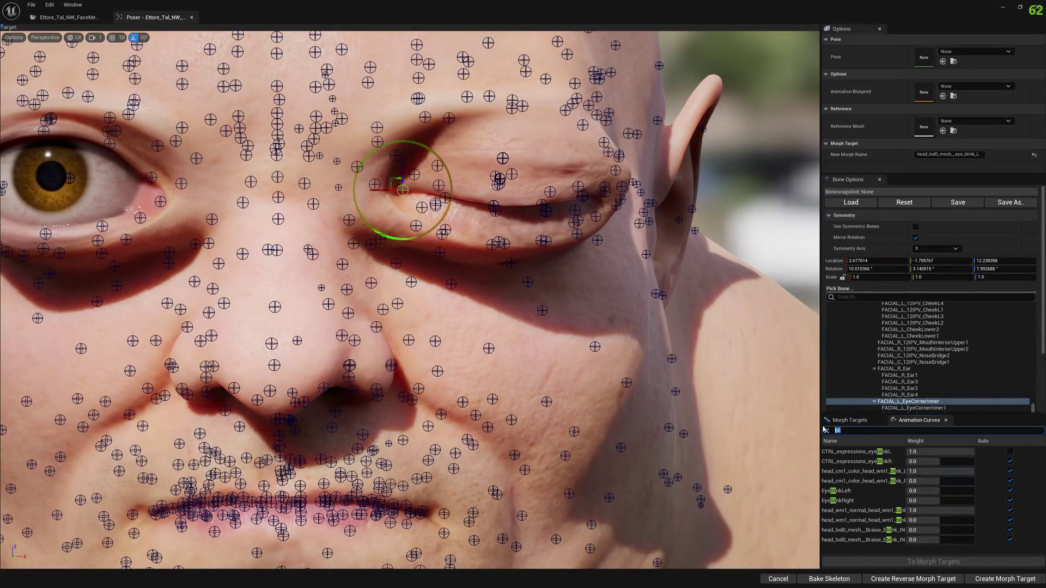
{"action": "key", "text": "BackSpace"}
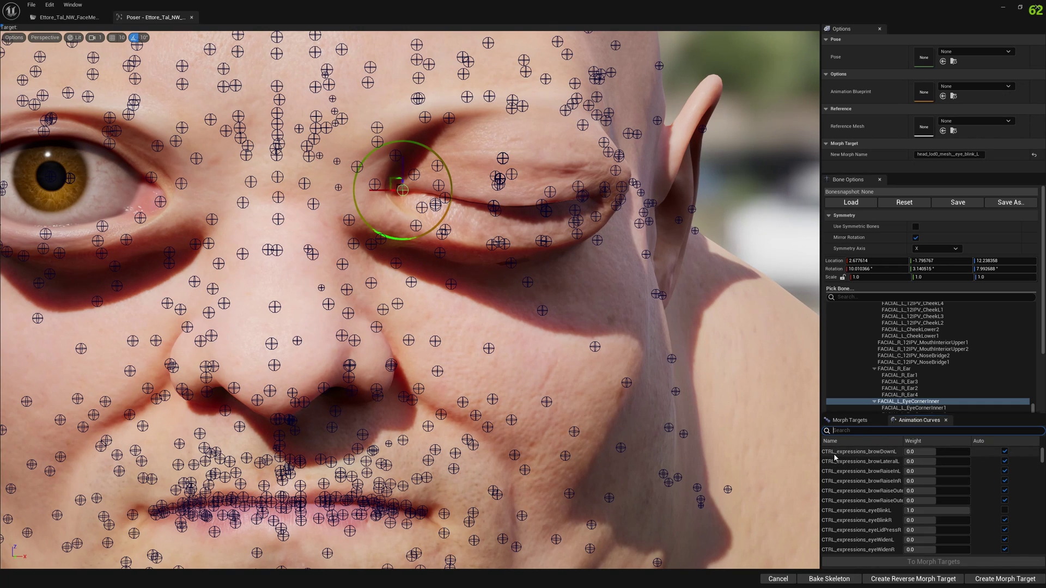
{"action": "type", "text": "CTRL"}
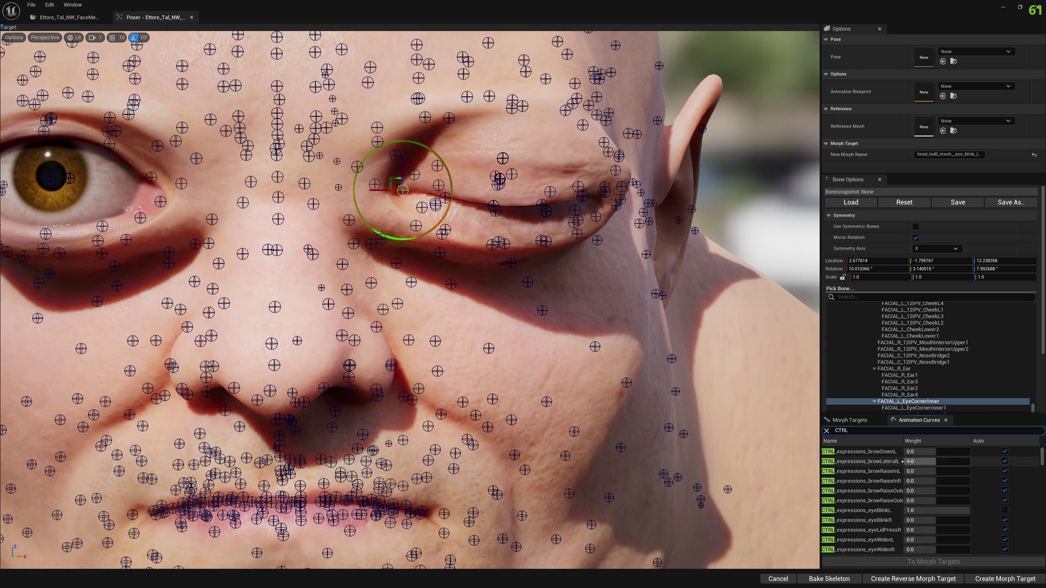
Step: Widen the curve name column and set the CTRL_expressions_eyeLookUpL weight to about 0.97 while the blink is active
{"action": "scroll", "coordinate": [896, 477], "scroll_direction": "down", "scroll_amount": 1}
{"action": "scroll", "coordinate": [892, 501], "scroll_direction": "down", "scroll_amount": 1}
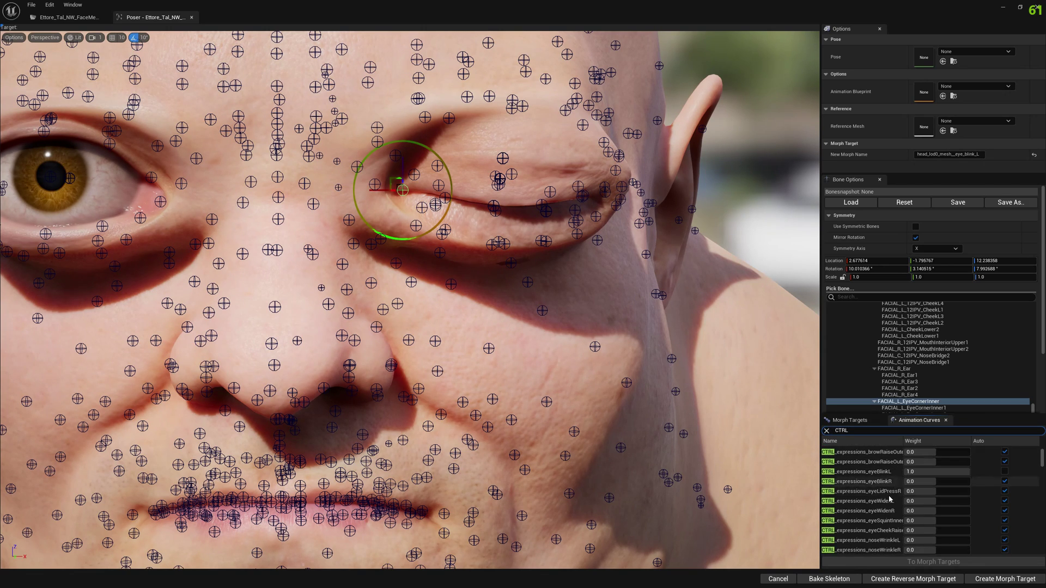
{"action": "scroll", "coordinate": [894, 507], "scroll_direction": "down", "scroll_amount": 4}
{"action": "scroll", "coordinate": [893, 506], "scroll_direction": "down", "scroll_amount": 10}
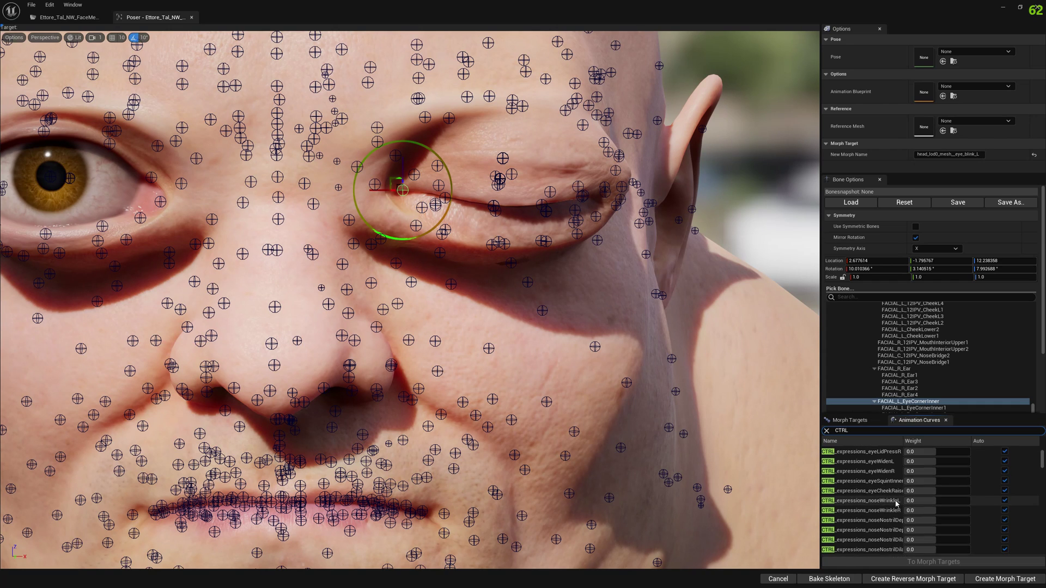
{"action": "scroll", "coordinate": [898, 505], "scroll_direction": "down", "scroll_amount": 1}
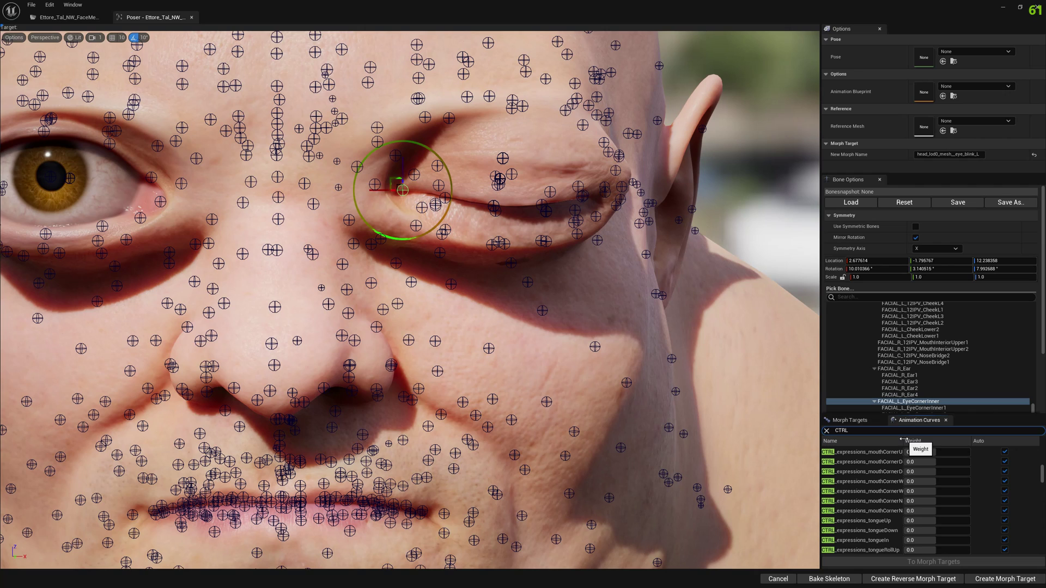
{"action": "left_click_drag", "start_coordinate": [904, 441], "coordinate": [915, 441]}
{"action": "scroll", "coordinate": [958, 497], "scroll_direction": "down", "scroll_amount": 5}
{"action": "scroll", "coordinate": [964, 493], "scroll_direction": "down", "scroll_amount": 5}
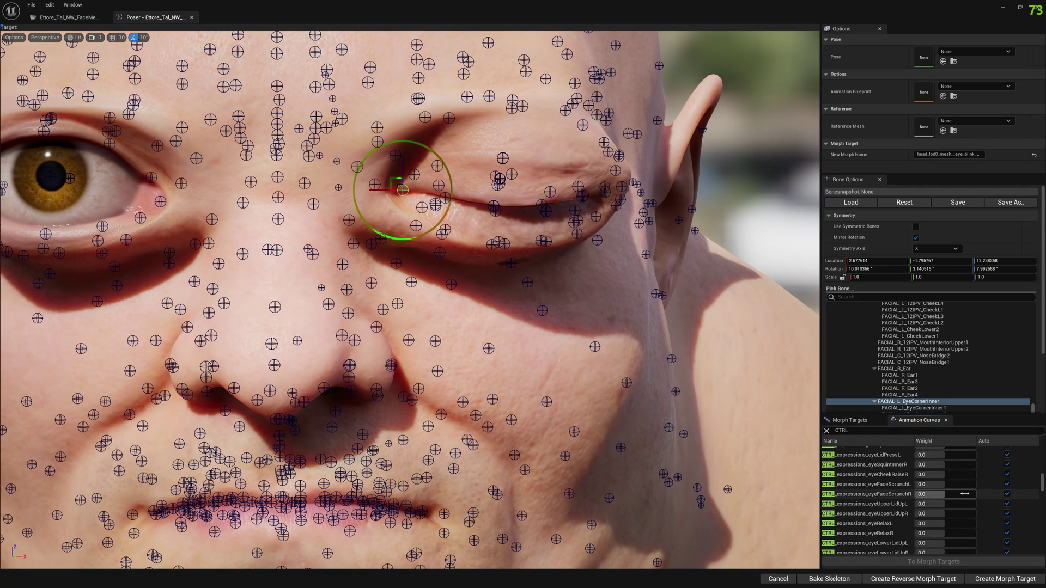
{"action": "scroll", "coordinate": [927, 493], "scroll_direction": "down", "scroll_amount": 7}
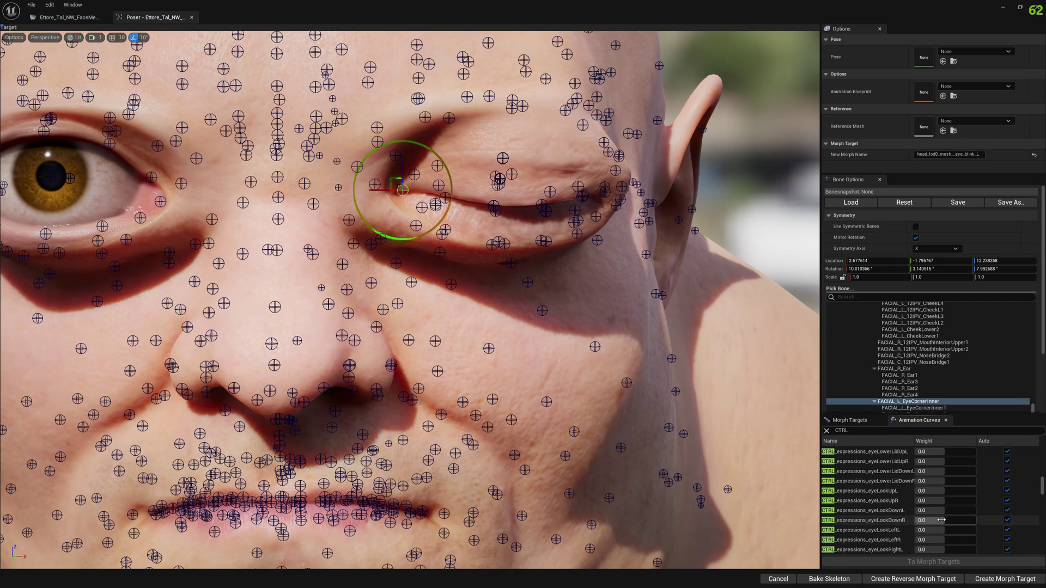
{"action": "left_click_drag", "start_coordinate": [941, 491], "coordinate": [972, 491]}
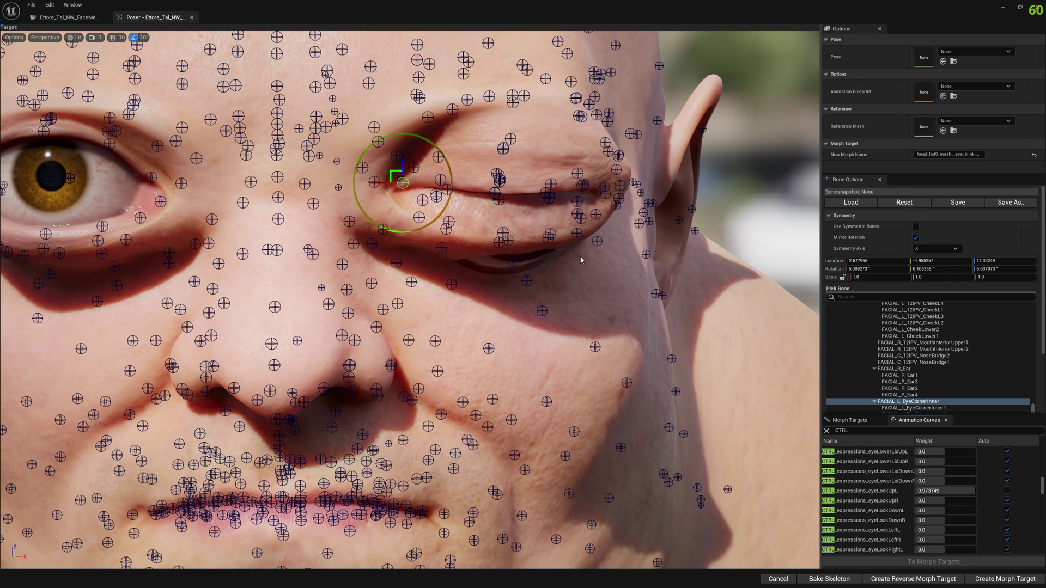
Step: Return the CTRL_expressions_eyeBlinkL curve to automatic control, inspect the opened left eye and deselect the inner eye corner bone
{"action": "left_click_drag", "start_coordinate": [1042, 486], "coordinate": [1042, 459]}
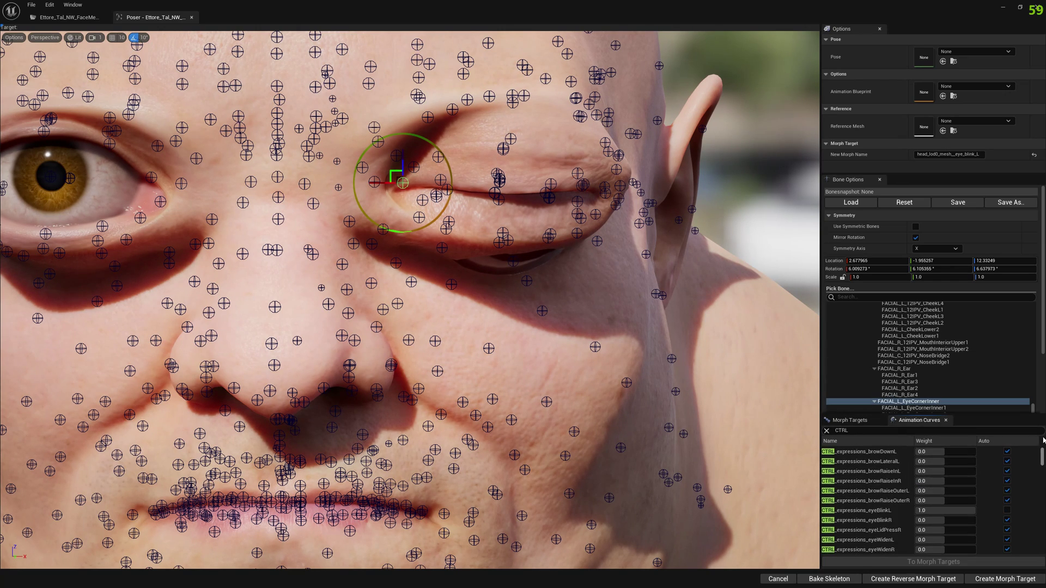
{"action": "left_click", "coordinate": [1007, 510]}
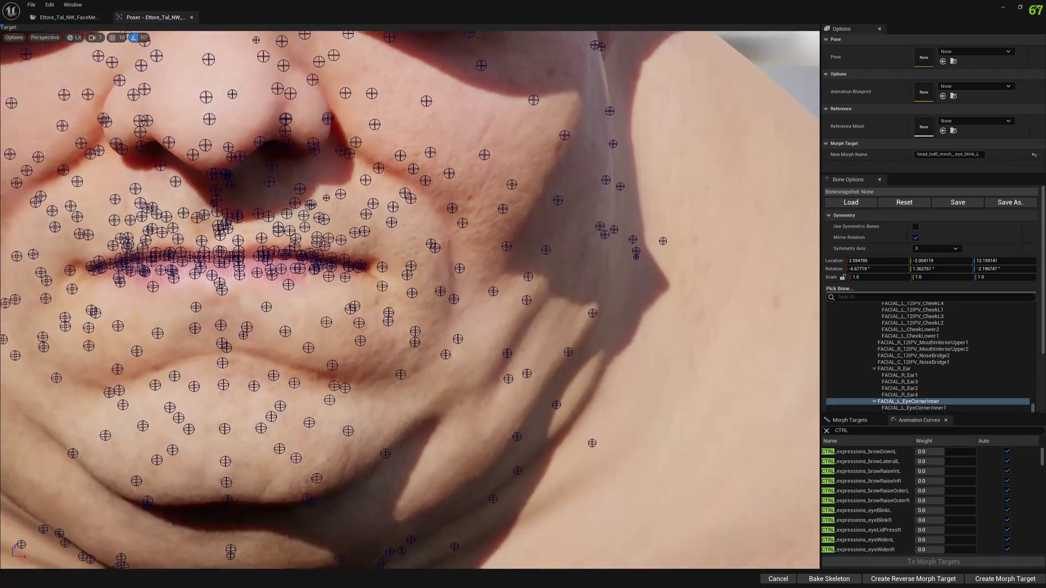
{"action": "right_click_drag", "start_coordinate": [405, 226], "coordinate": [405, 225]}
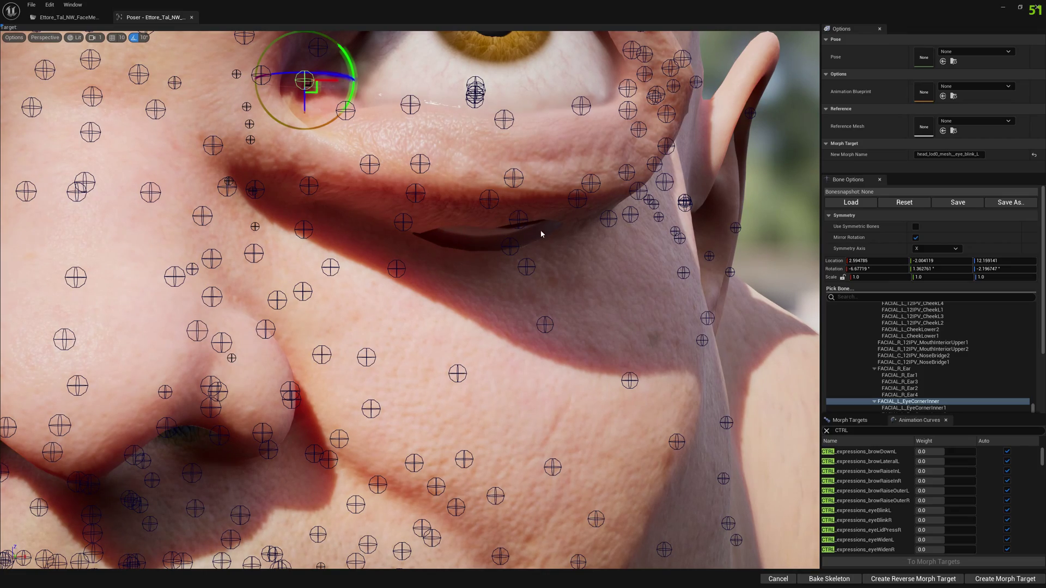
{"action": "scroll", "coordinate": [593, 275], "scroll_direction": "down", "scroll_amount": 6}
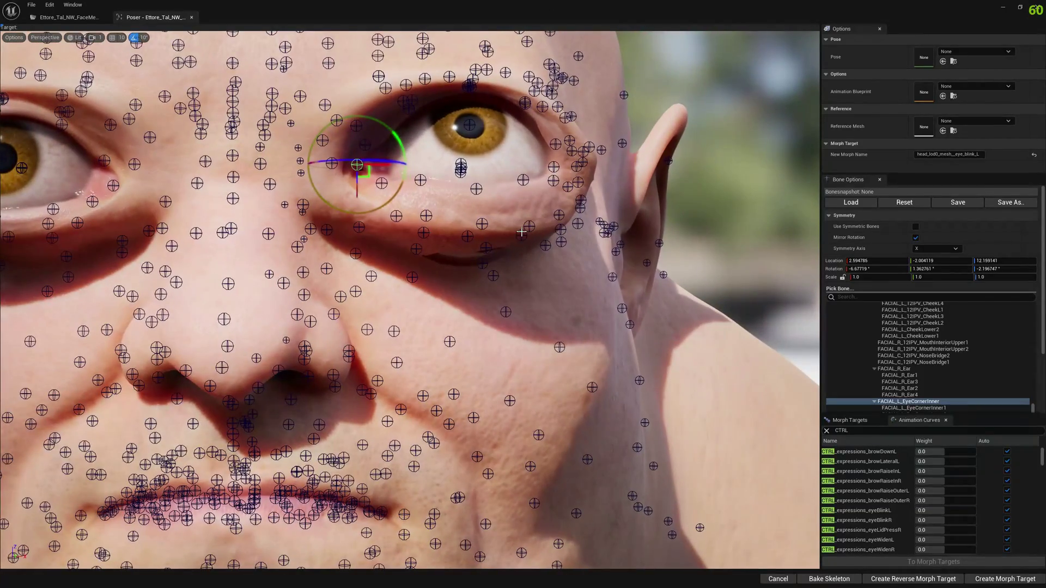
{"action": "left_click", "coordinate": [690, 222]}
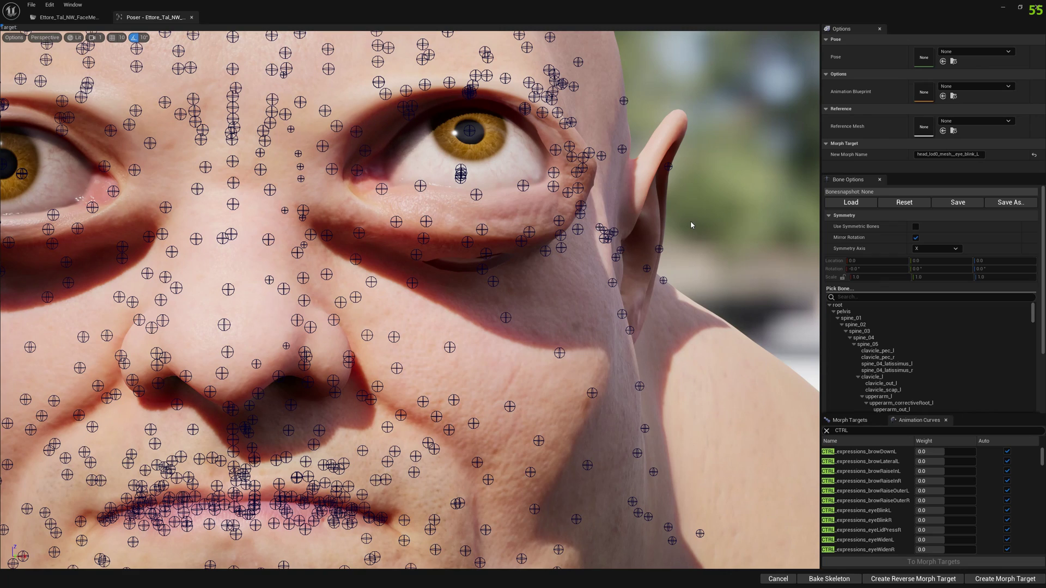
{"action": "scroll", "coordinate": [581, 270], "scroll_direction": "down", "scroll_amount": 3}
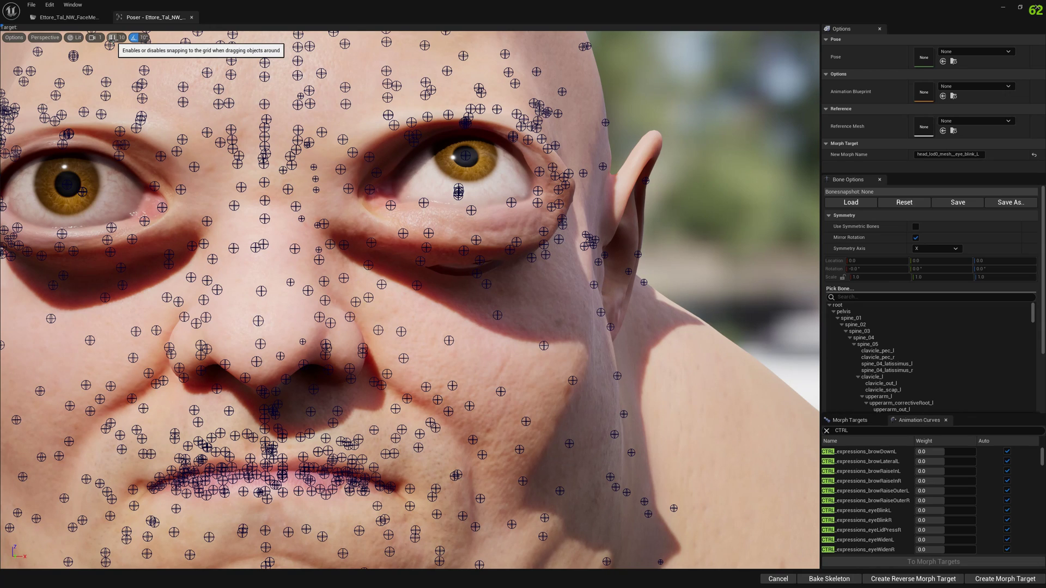
{"action": "left_click", "coordinate": [122, 38]}
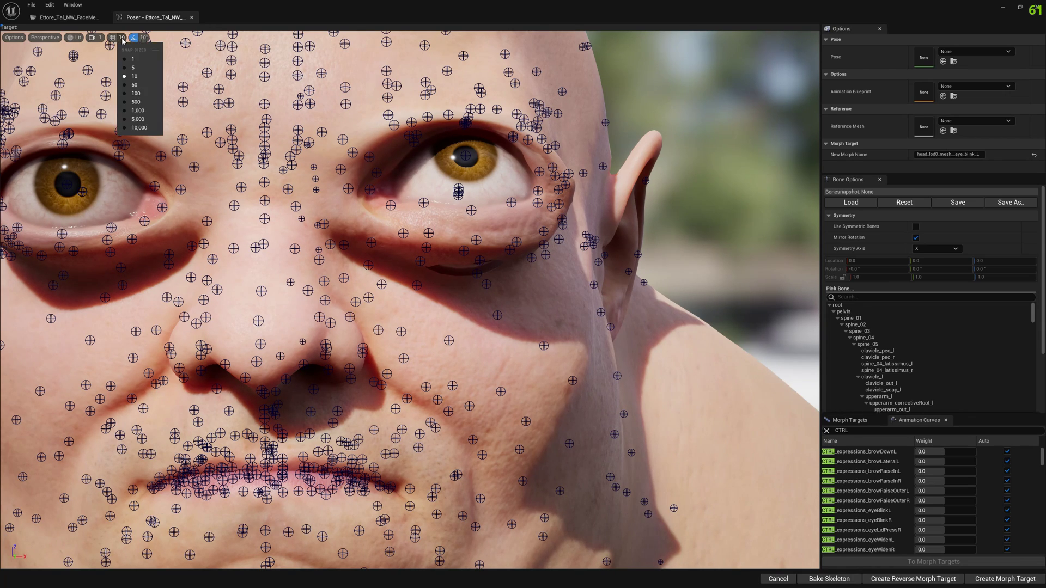
{"action": "left_click", "coordinate": [143, 37]}
{"action": "left_click", "coordinate": [143, 37]}
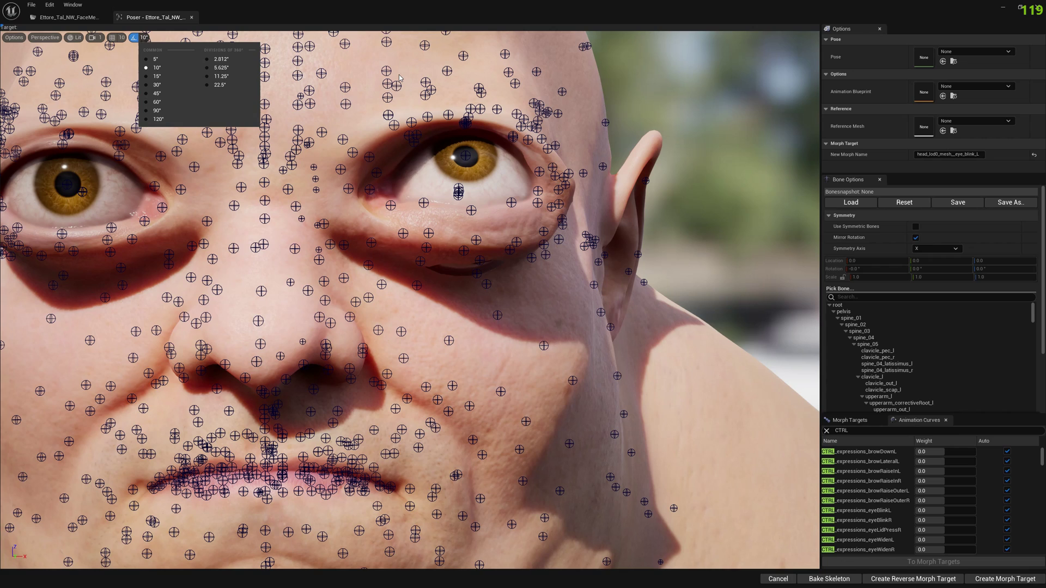
{"action": "left_click", "coordinate": [422, 8]}
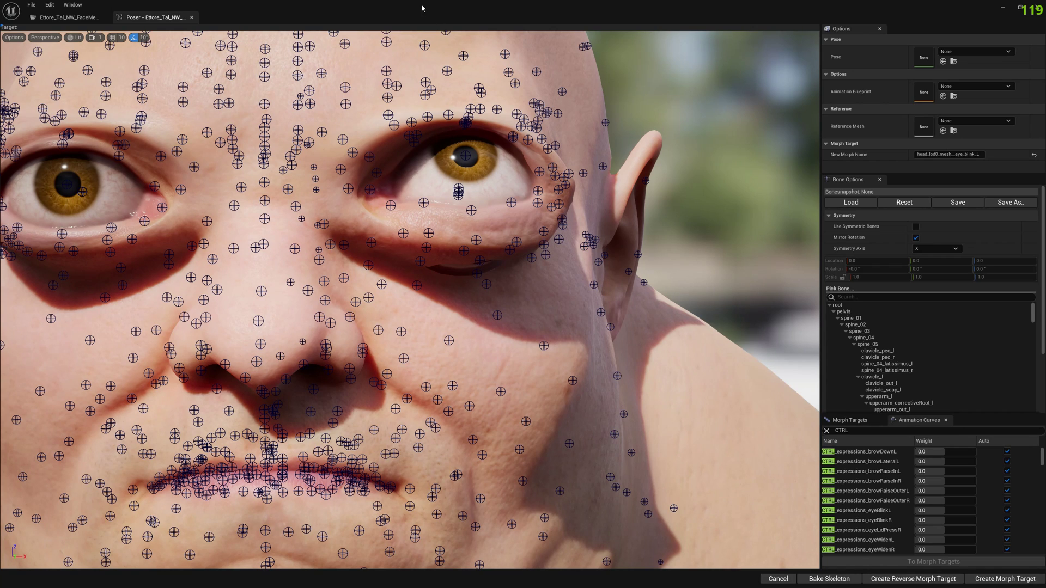